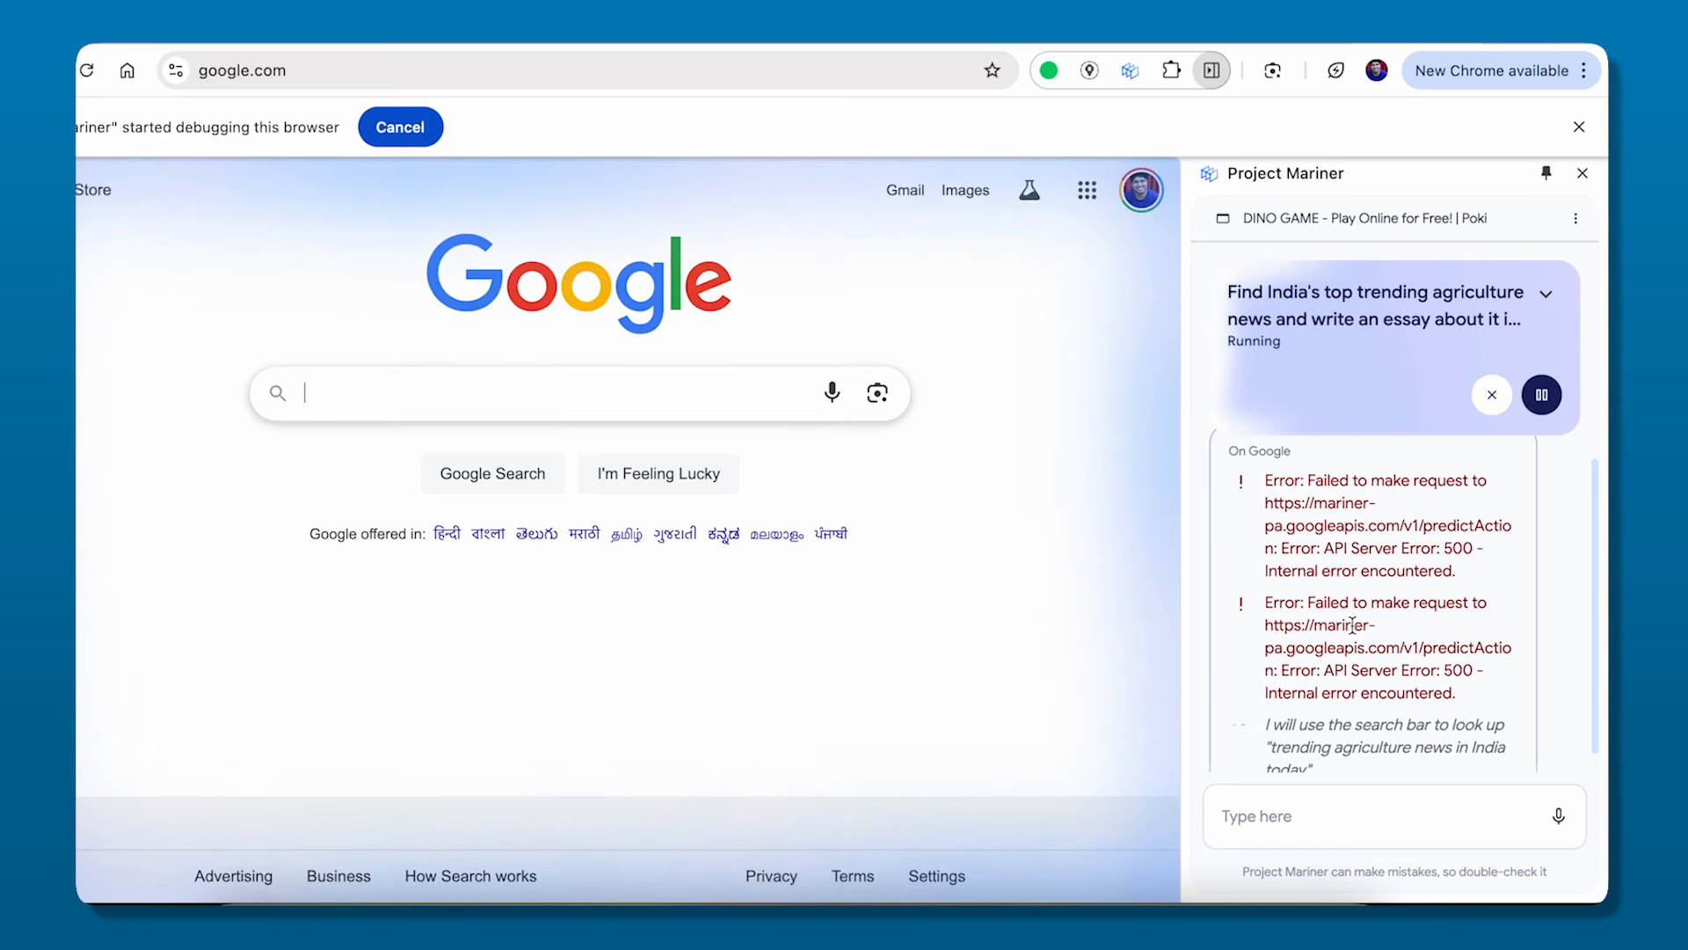
# Step: Search Google for "trending agriculture news in india today"
pyautogui.write('icult')
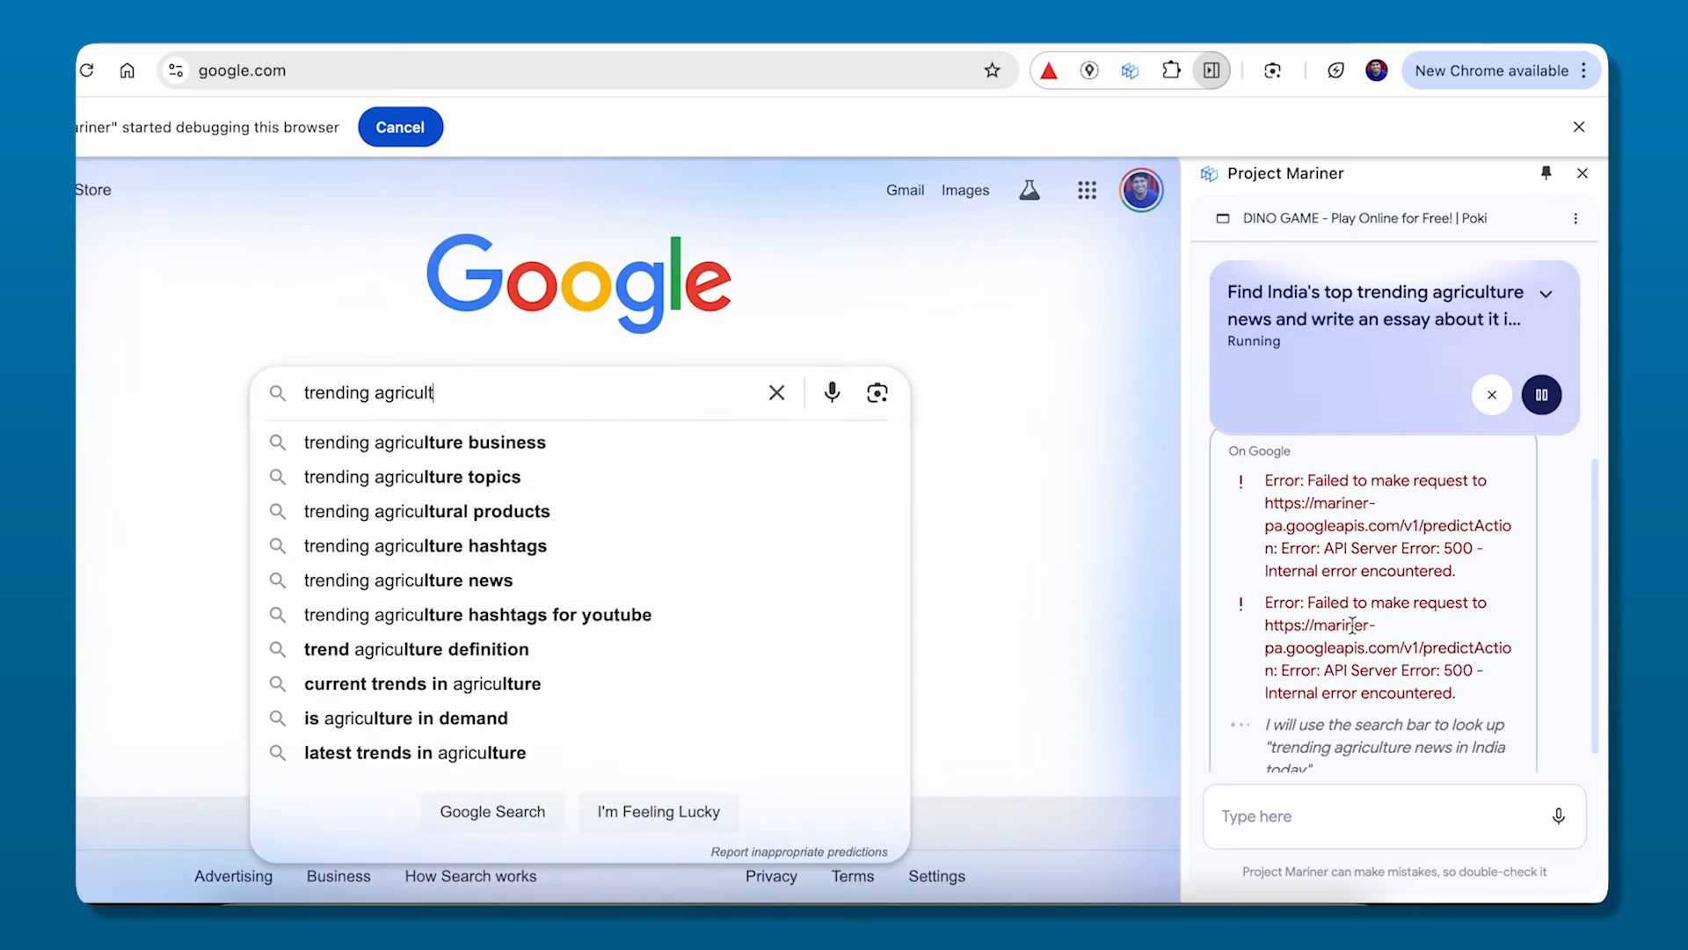
pyautogui.write('ure news in india today')
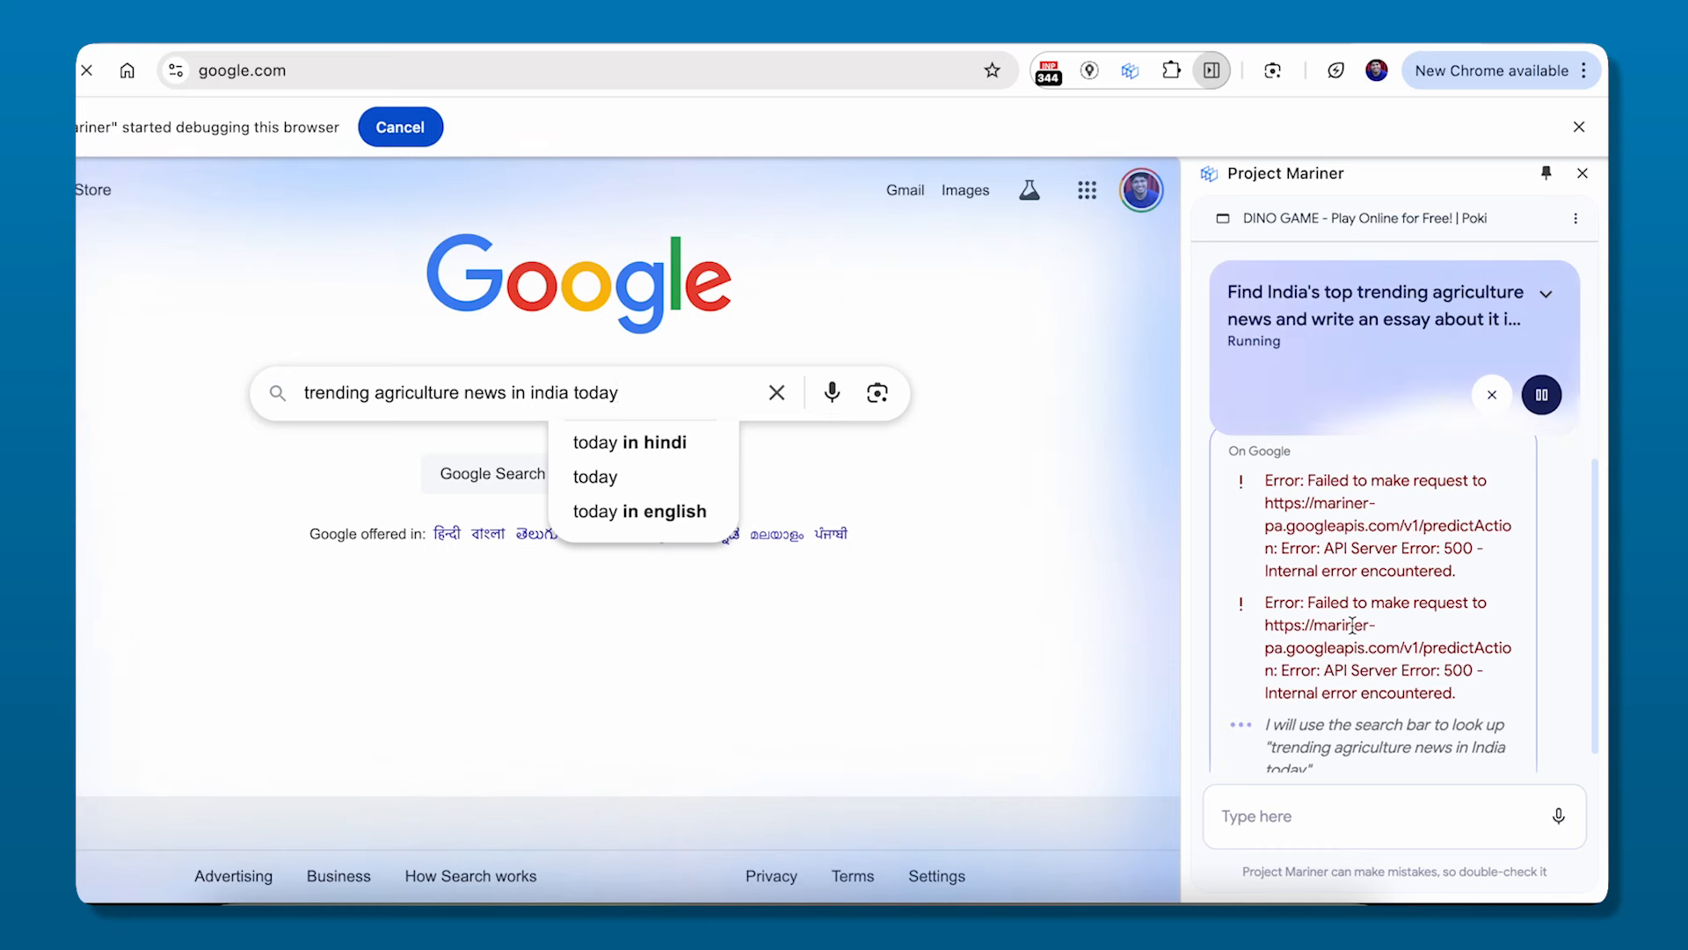
pyautogui.press('Return')
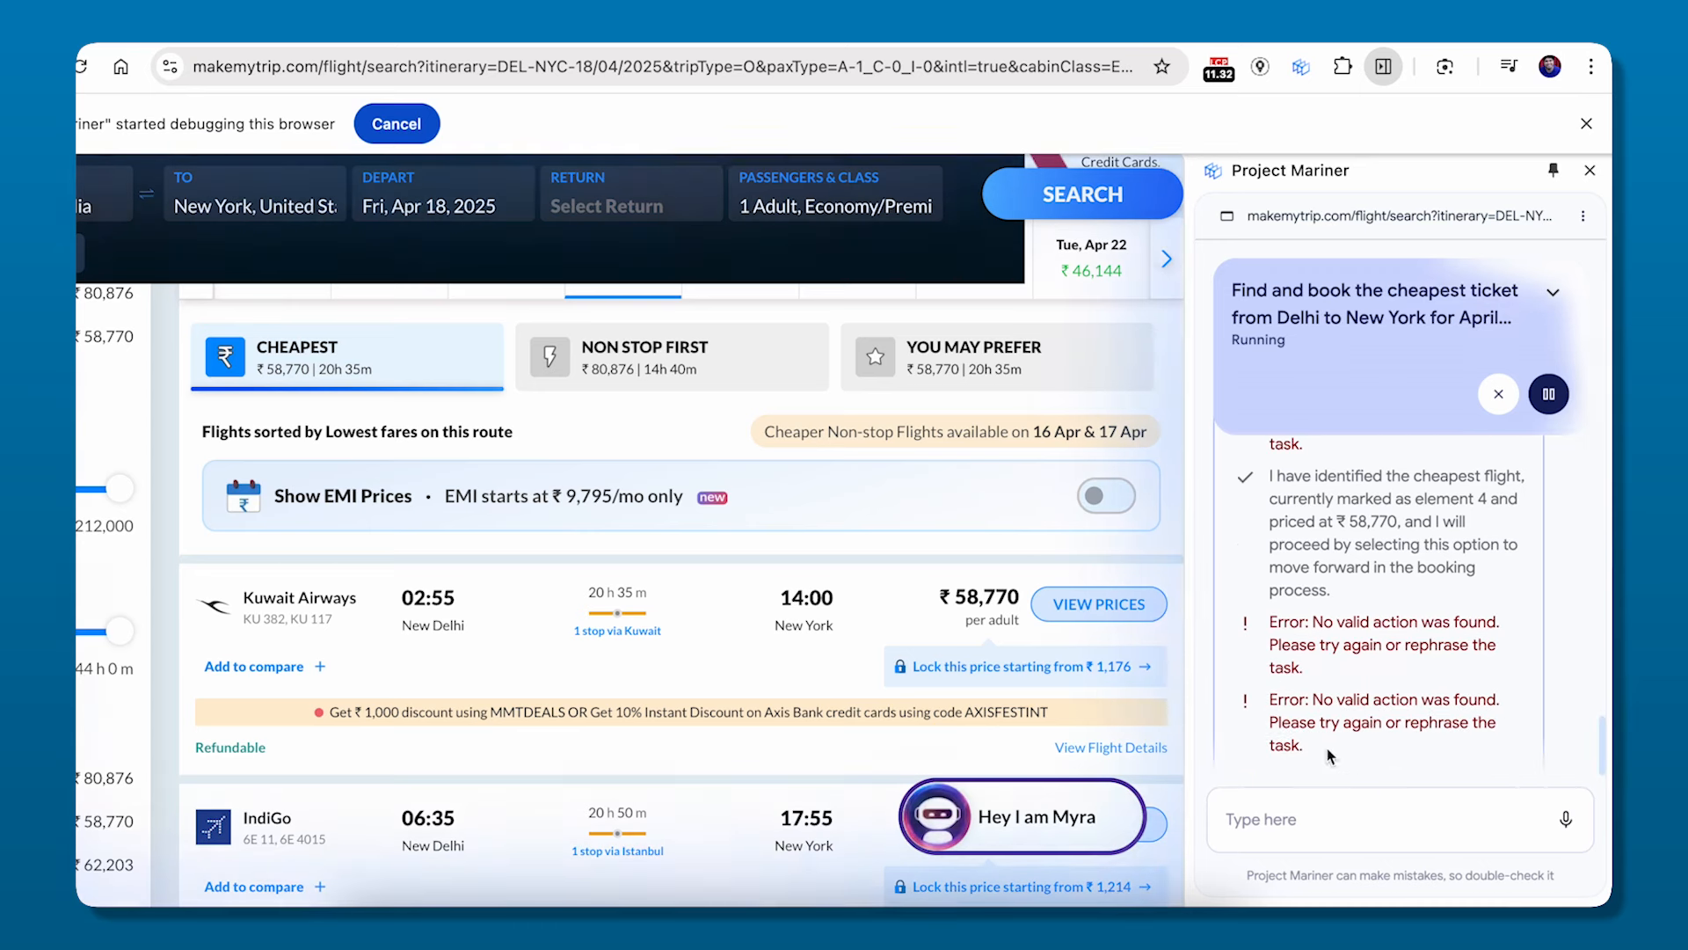
# Step: Instruct Project Mariner to try booking the cheapest Delhi to New York flight now
pyautogui.click(1322, 827)
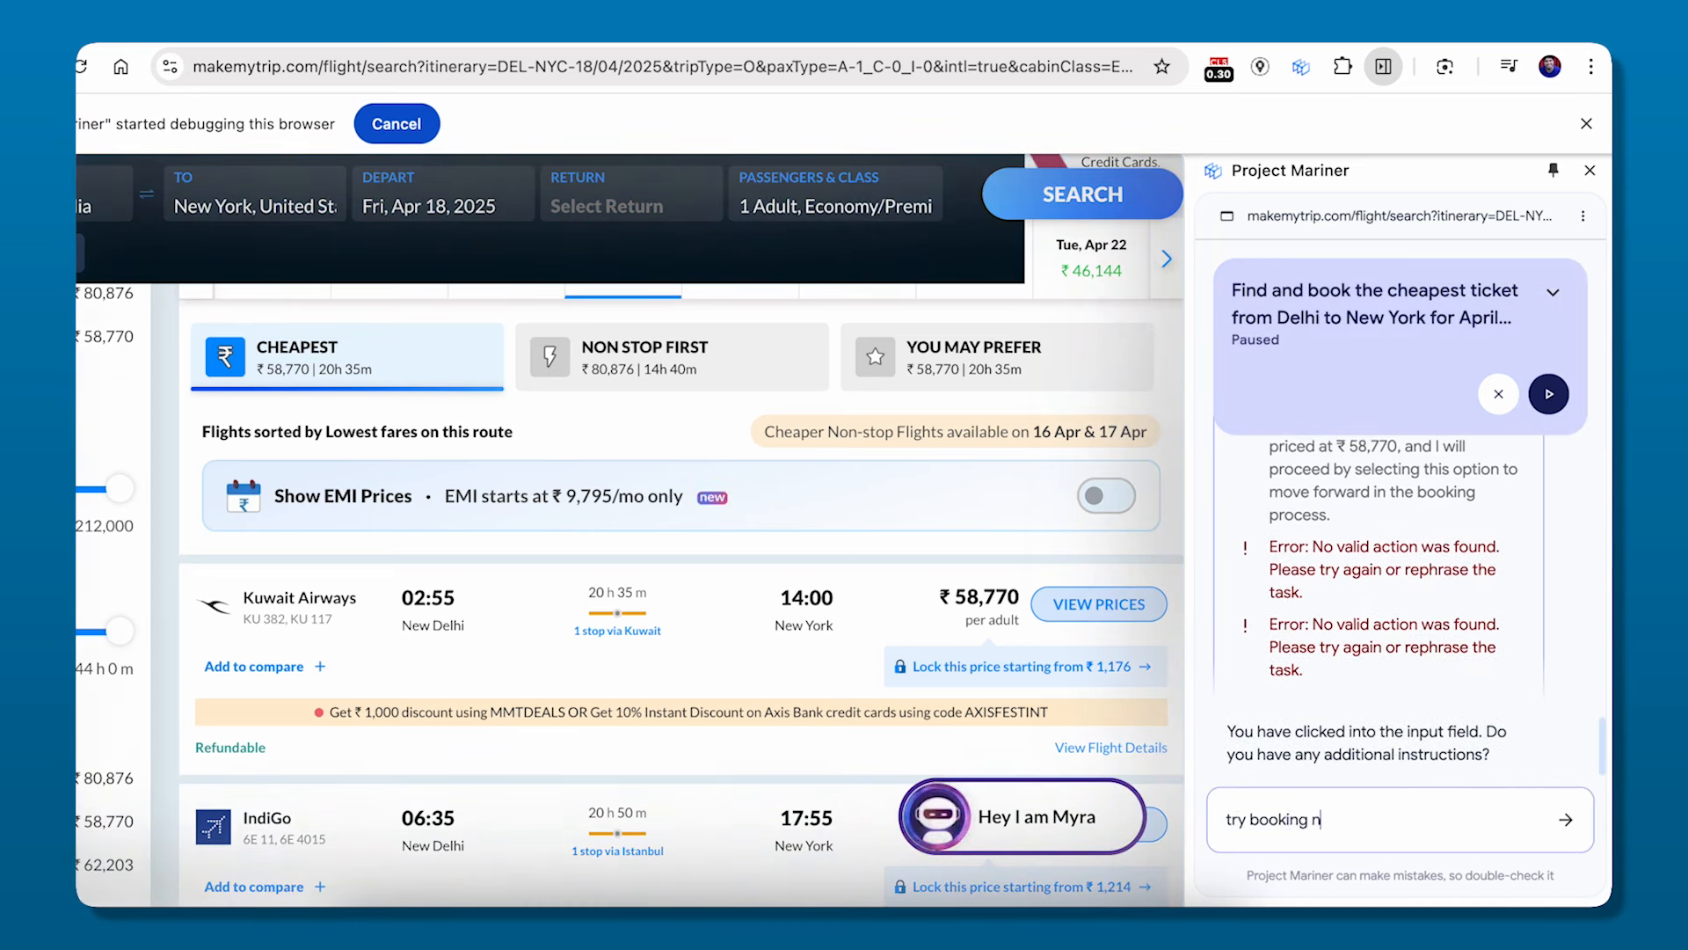
pyautogui.press('Return')
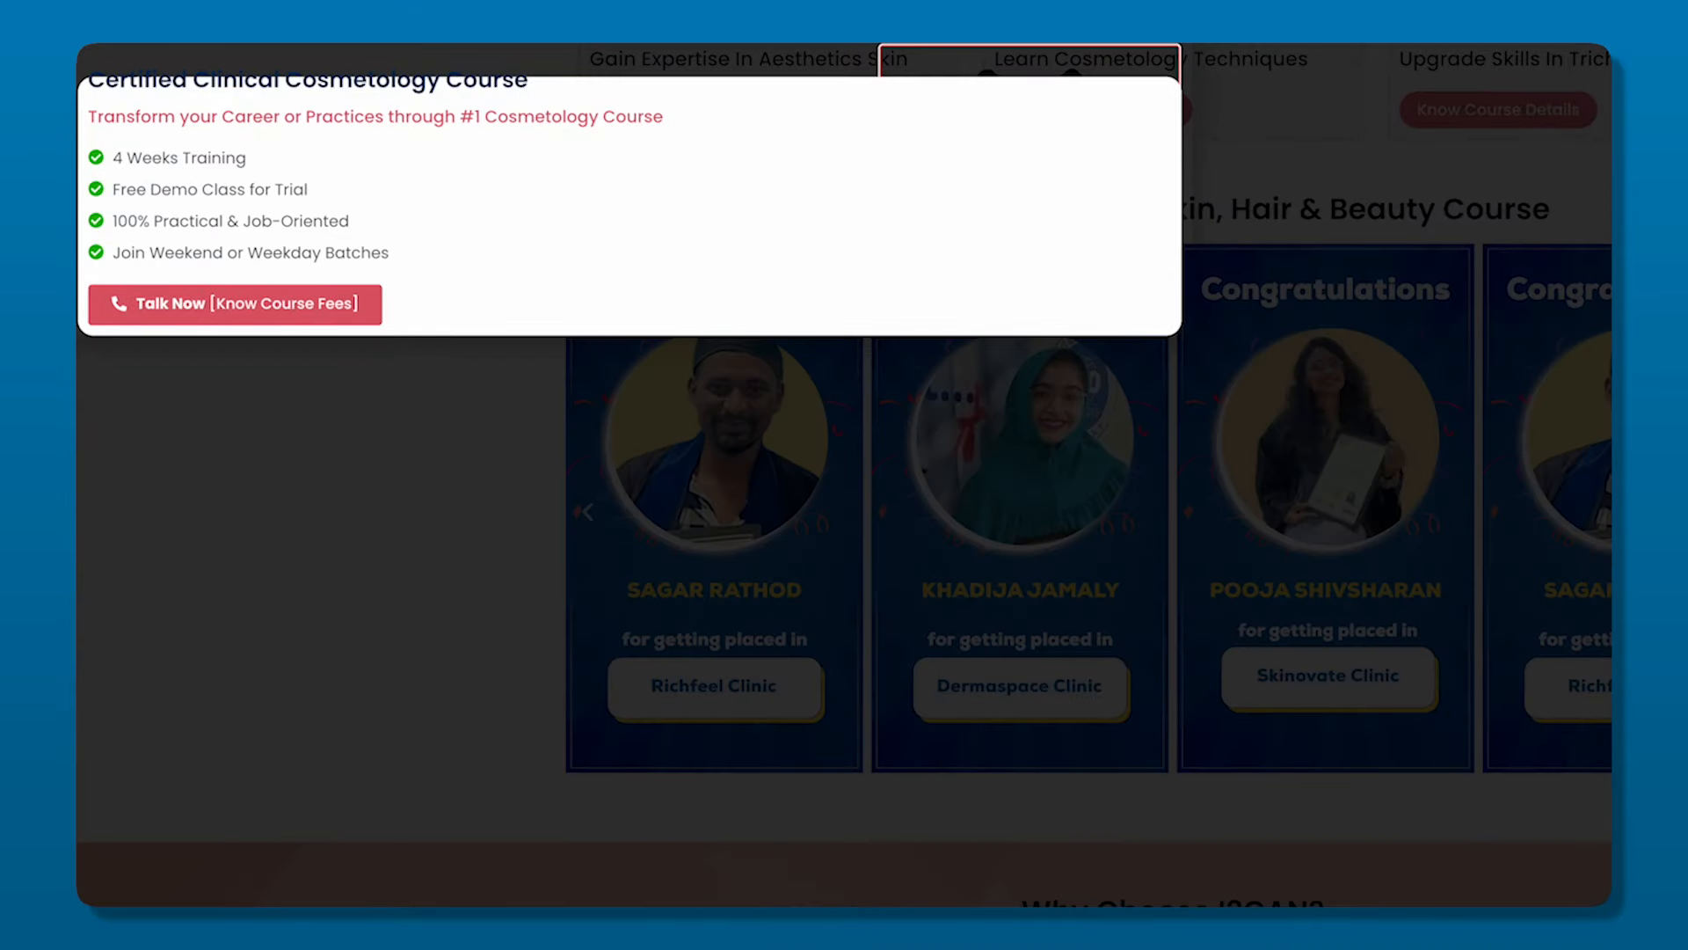
pyautogui.scroll(-2, 844, 475)
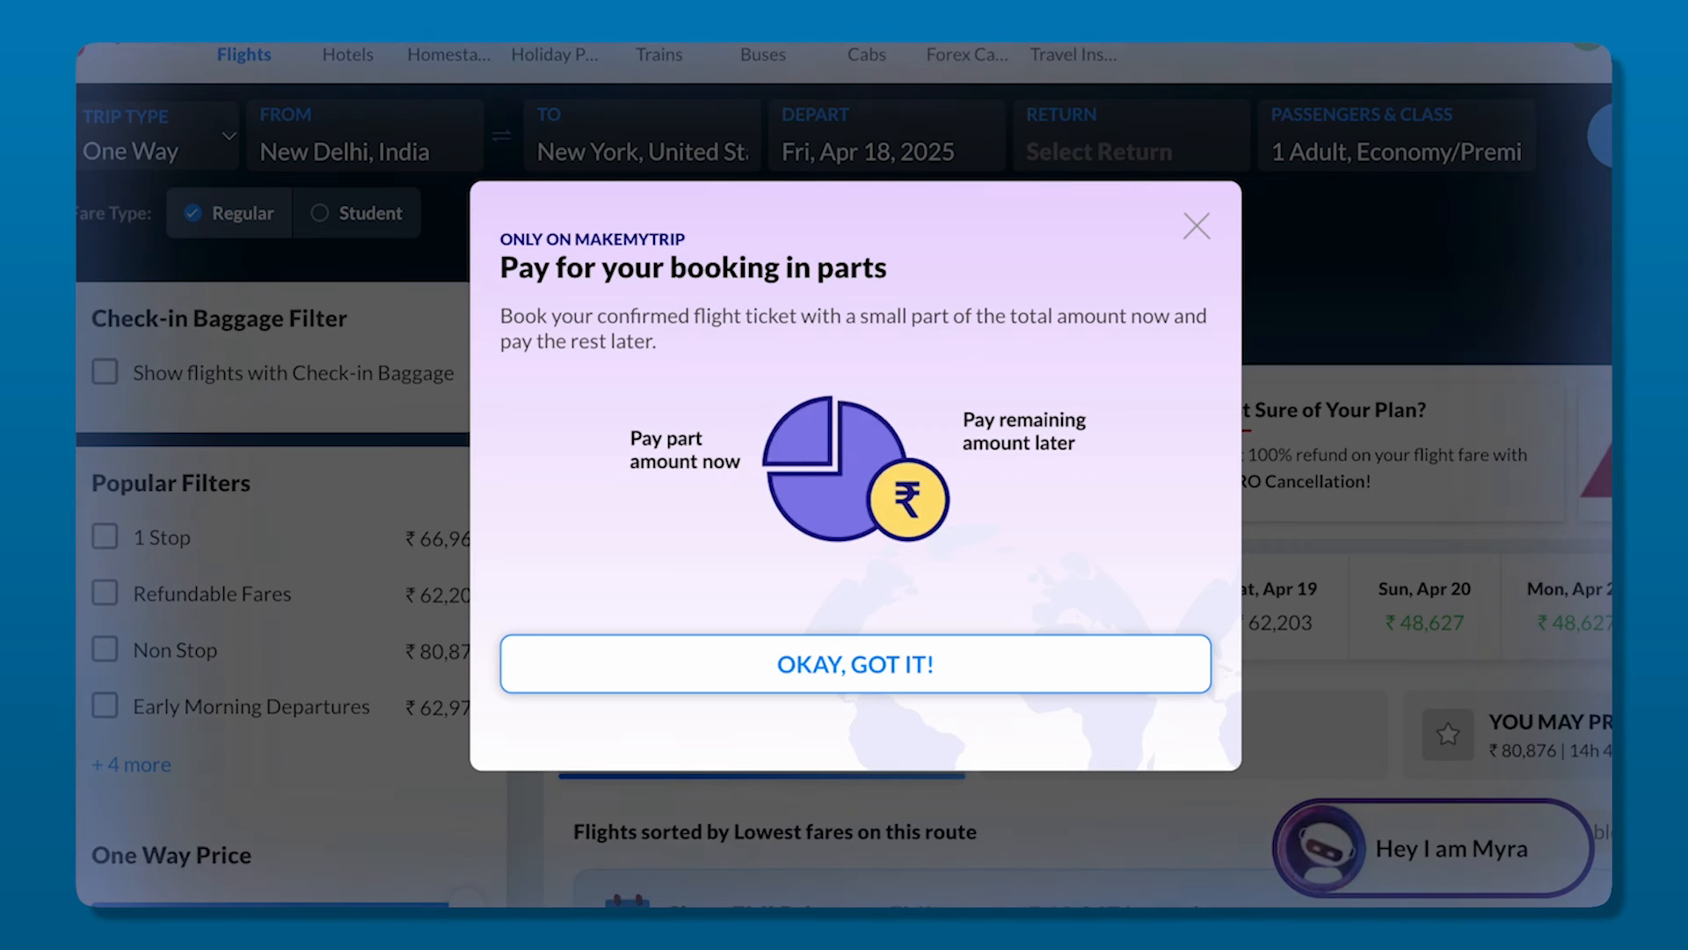
# Step: Dismiss the notice about paying for the booking in parts
pyautogui.click(863, 673)
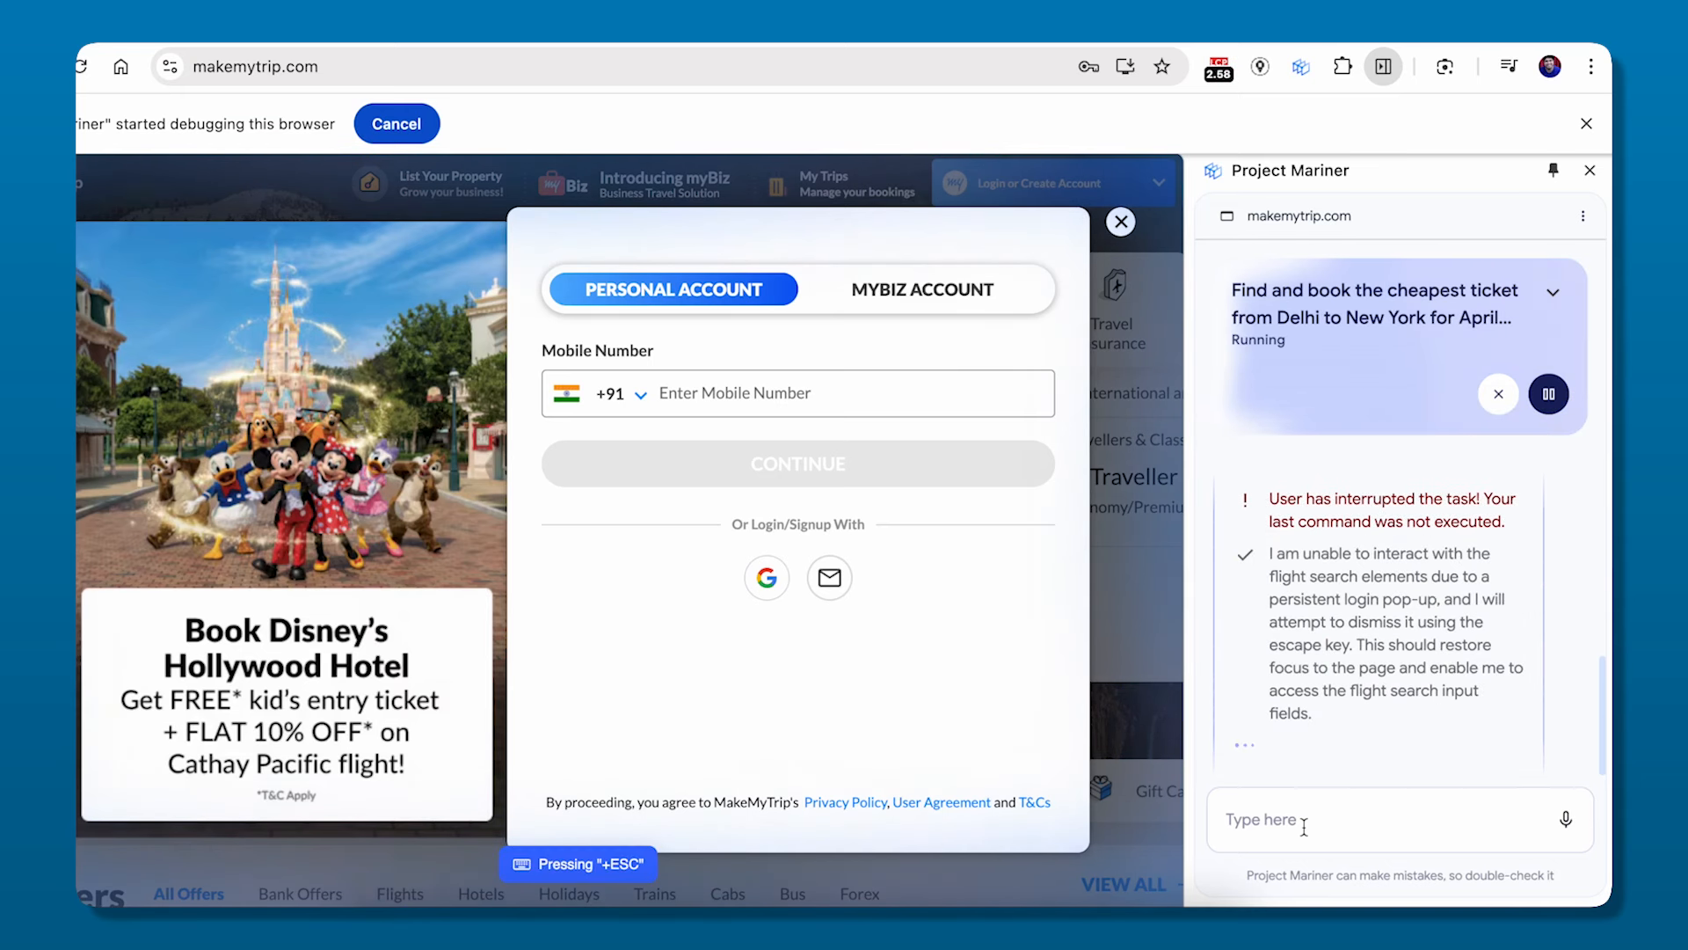
# Step: Close the login pop-up and look up New York as the flight destination
pyautogui.click(1121, 222)
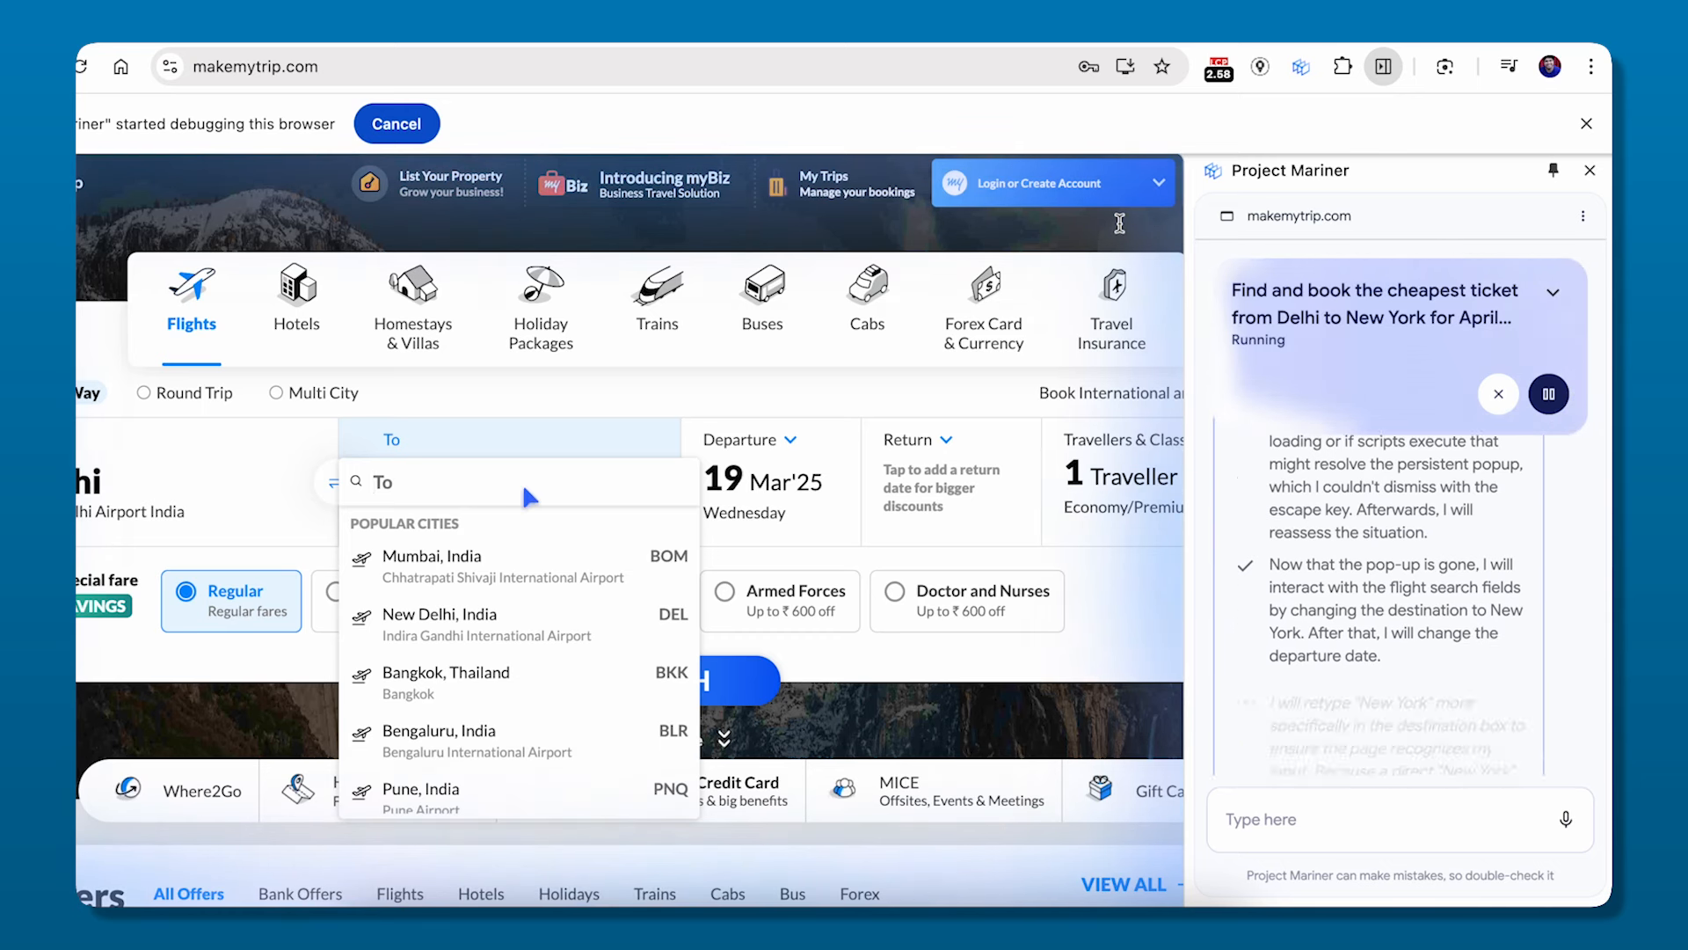
pyautogui.write('New Y')
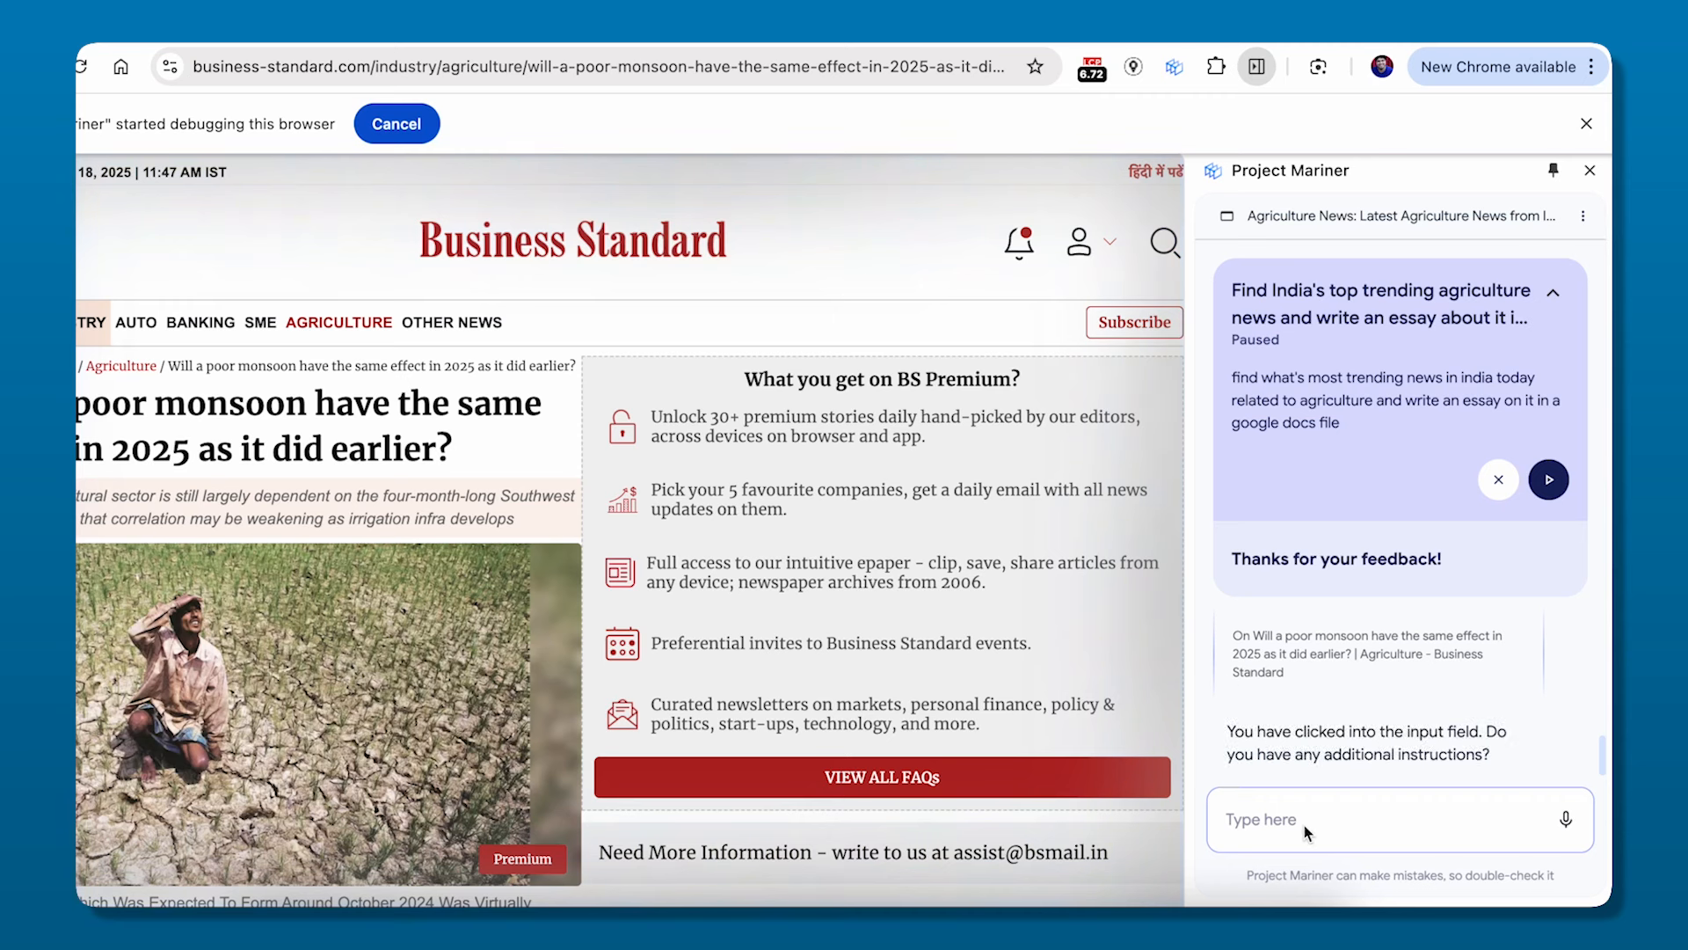
# Step: Send Project Mariner the instruction "continue task" for the agriculture news essay
pyautogui.write('continue task')
pyautogui.press('Return')
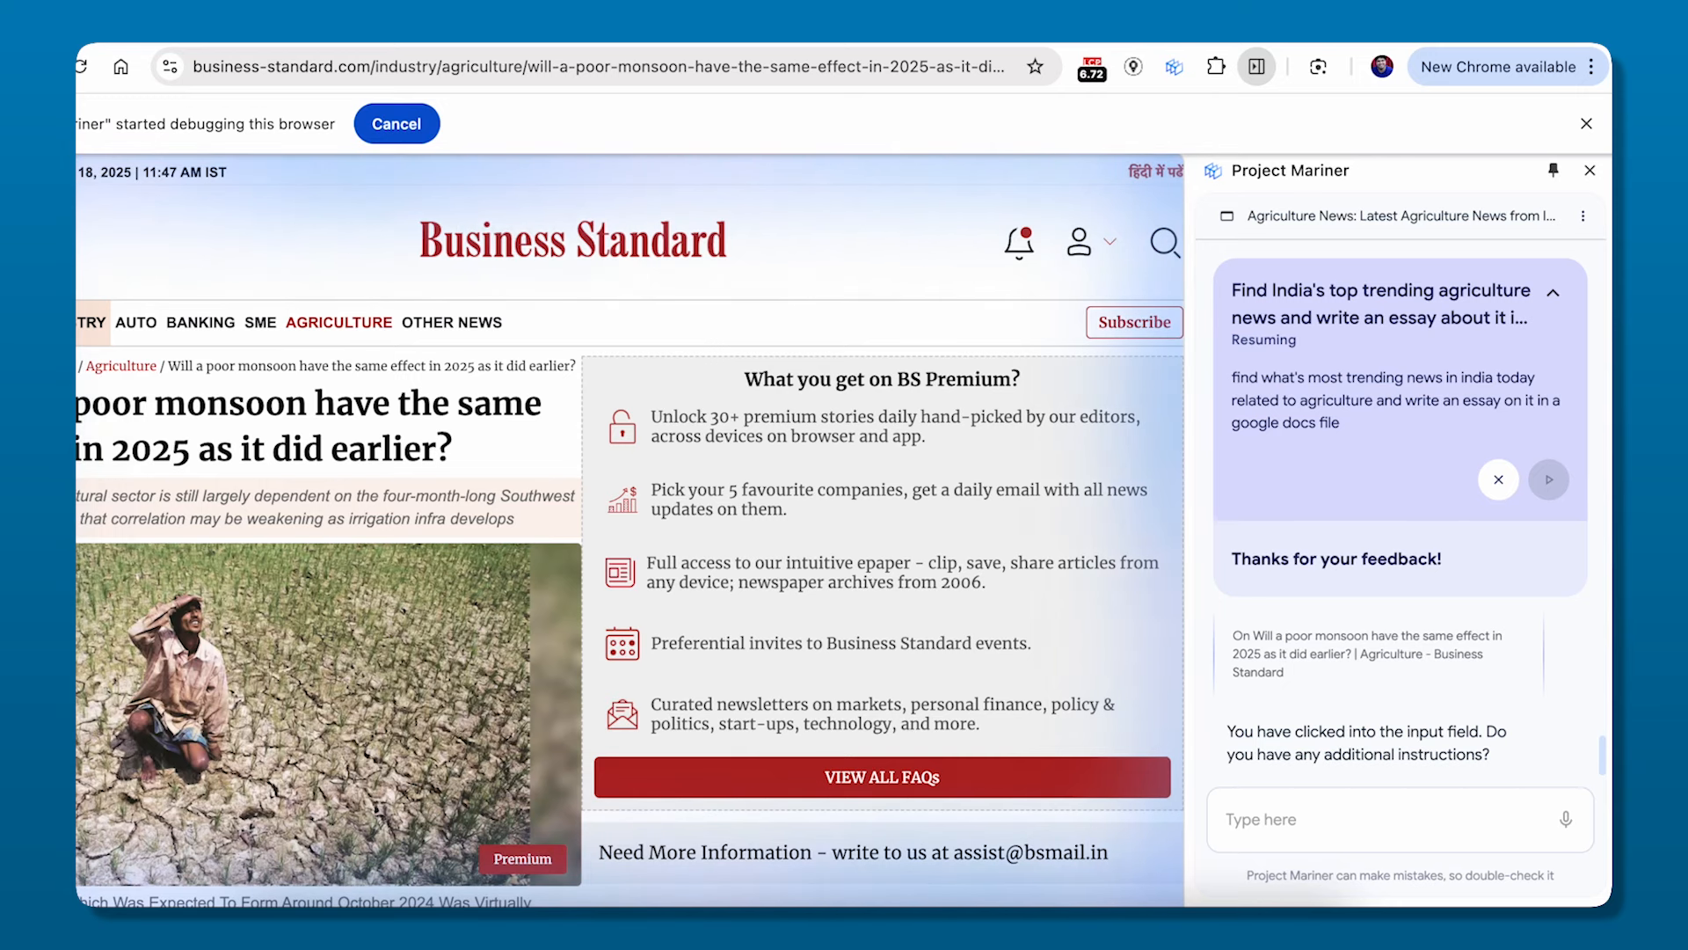
# Step: Ask Project Mariner to find digital marketing news on Google Trends, form an opinion, and post it on LinkedIn with the news link
pyautogui.write('go')
pyautogui.write(' to google trends and find a')
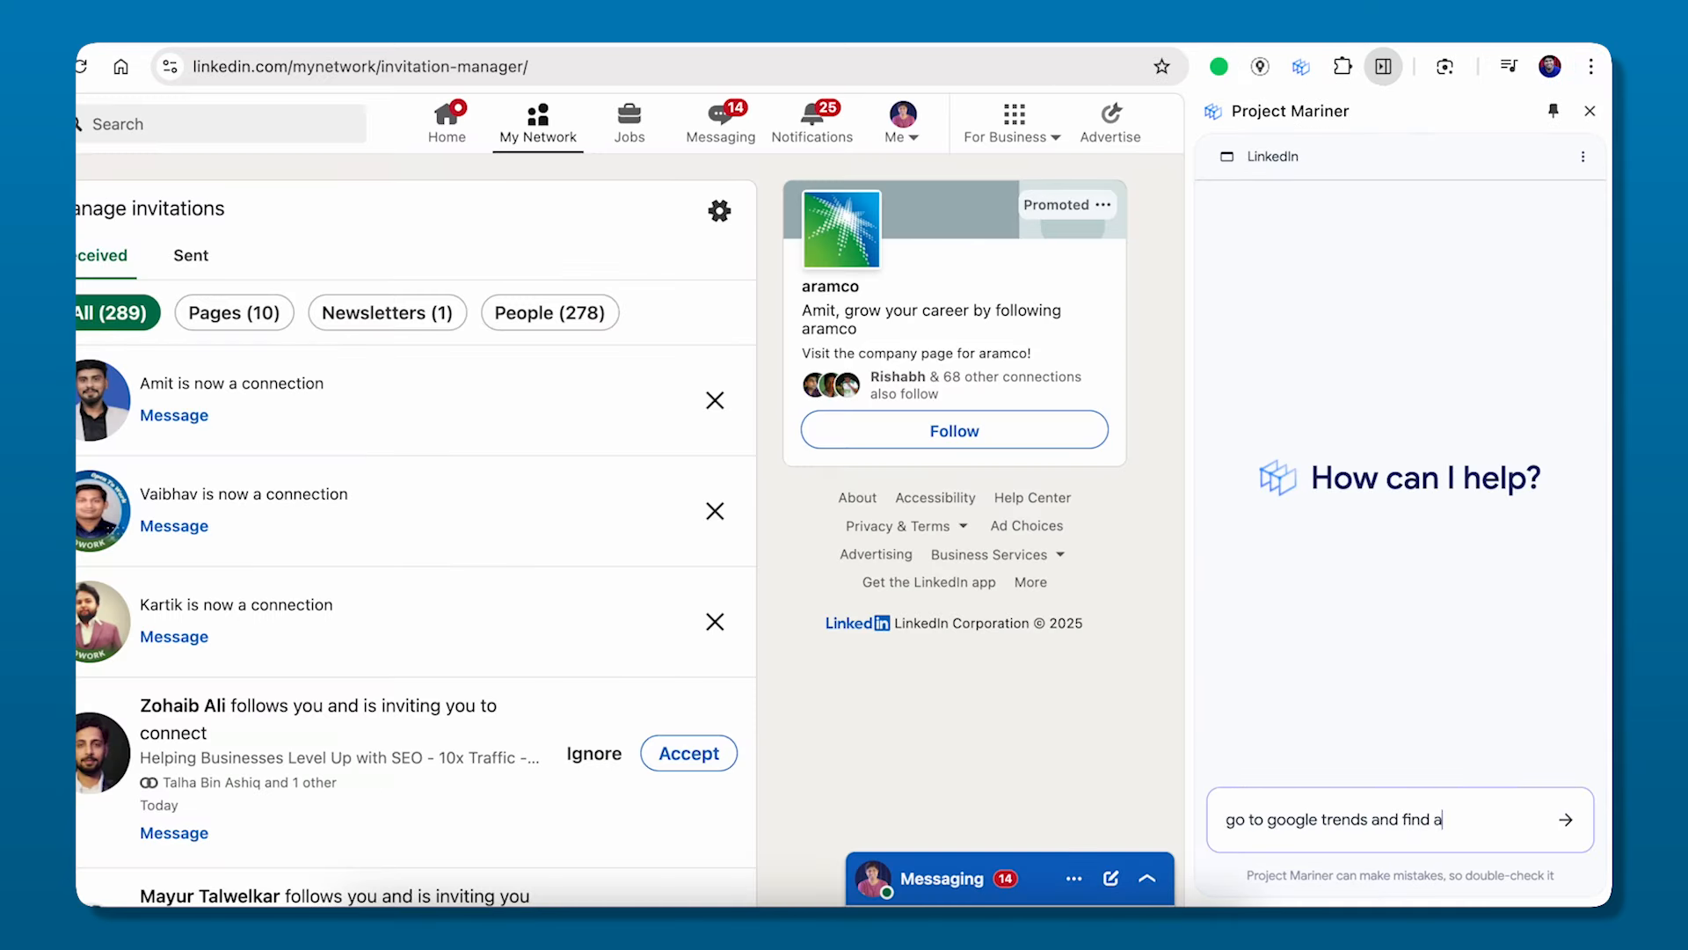
pyautogui.write(' digital marketing related news. remember that news and form an opinion about it. then go to lin')
pyautogui.write('kedin and po')
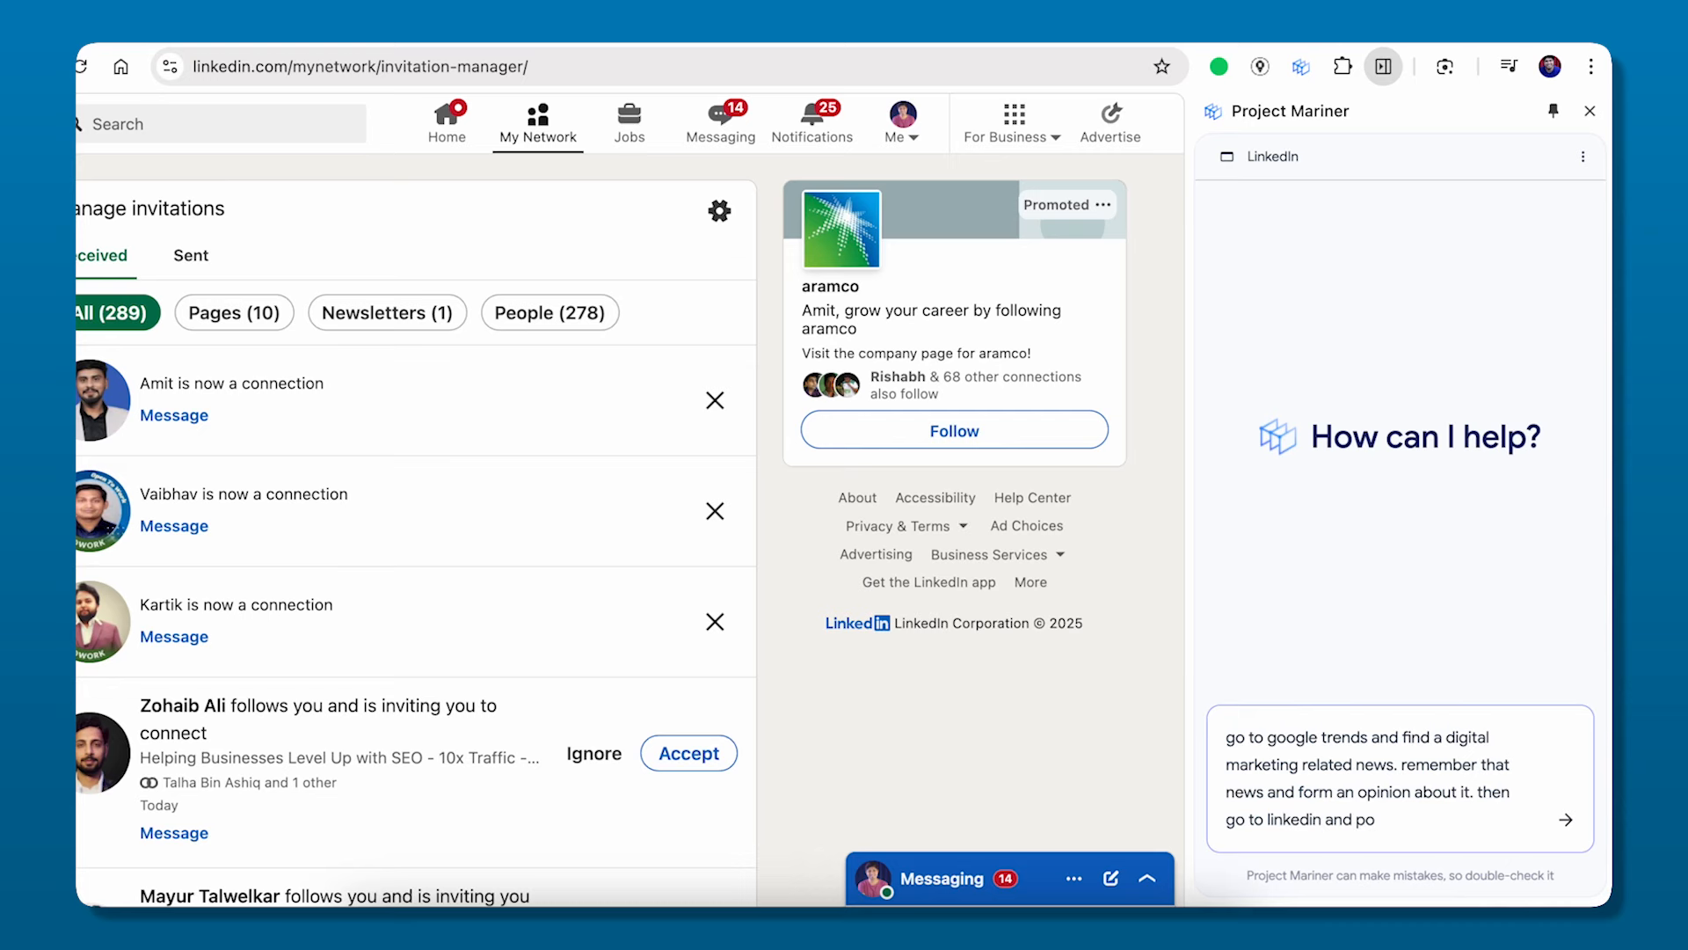
pyautogui.write('st an insightful opinion about that news with the news link')
pyautogui.press('Return')
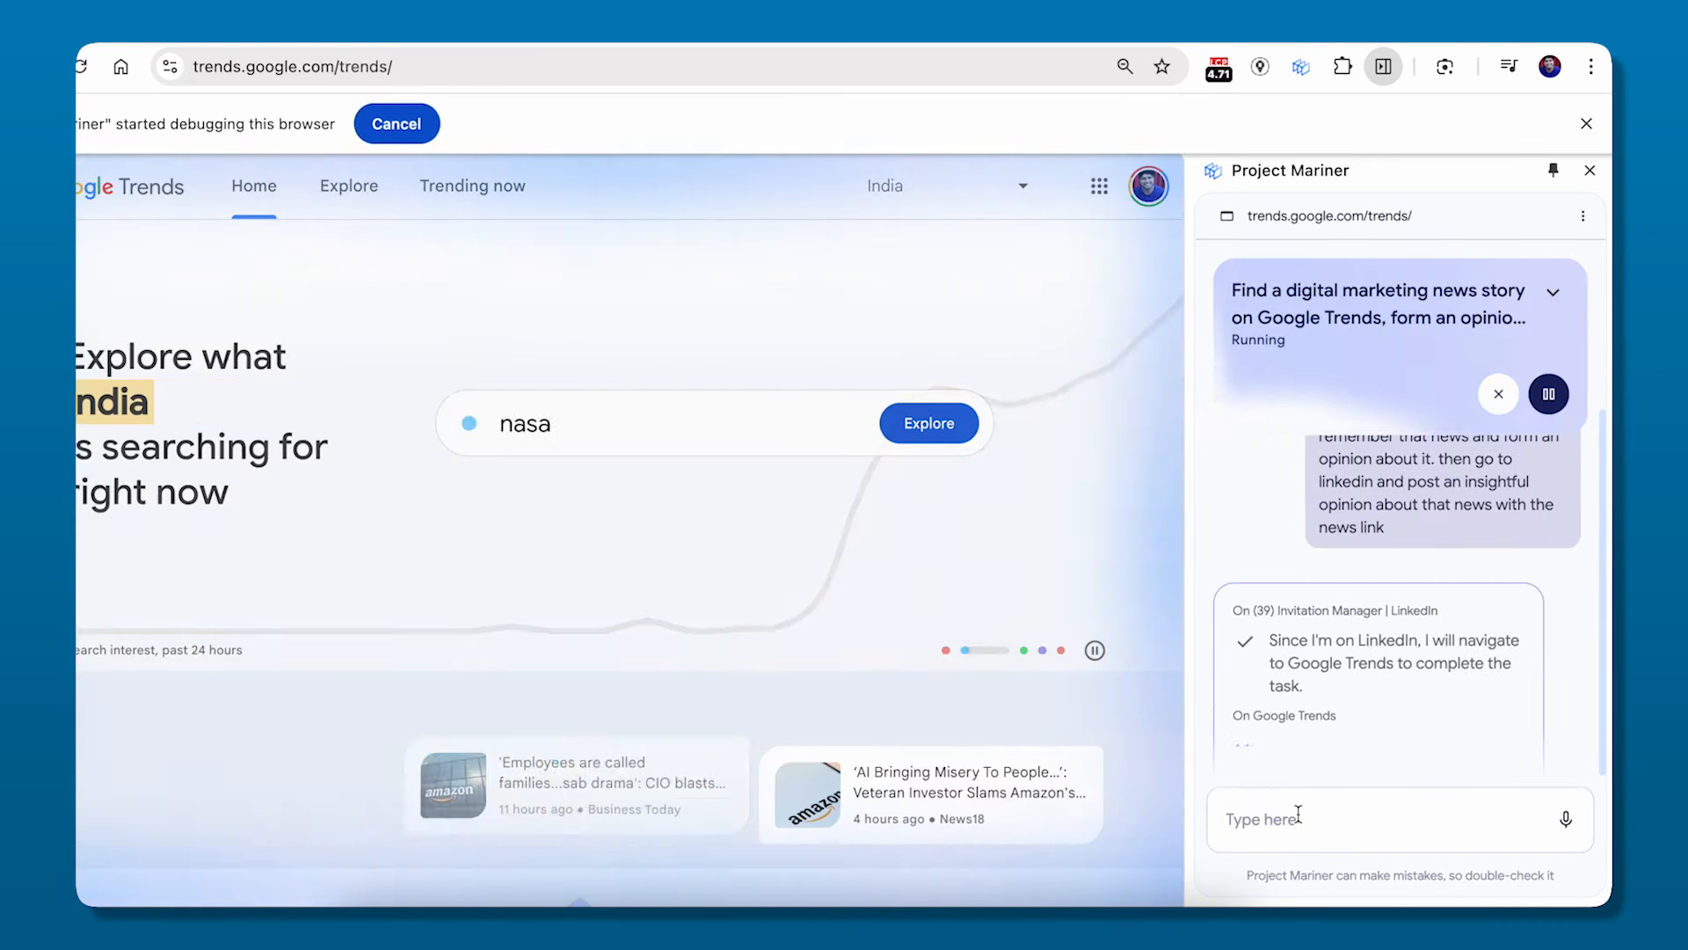
# Step: Add the instruction "you may use google to find more information/topic" to the digital marketing news task
pyautogui.click(1298, 815)
pyautogui.write('you may use google to f')
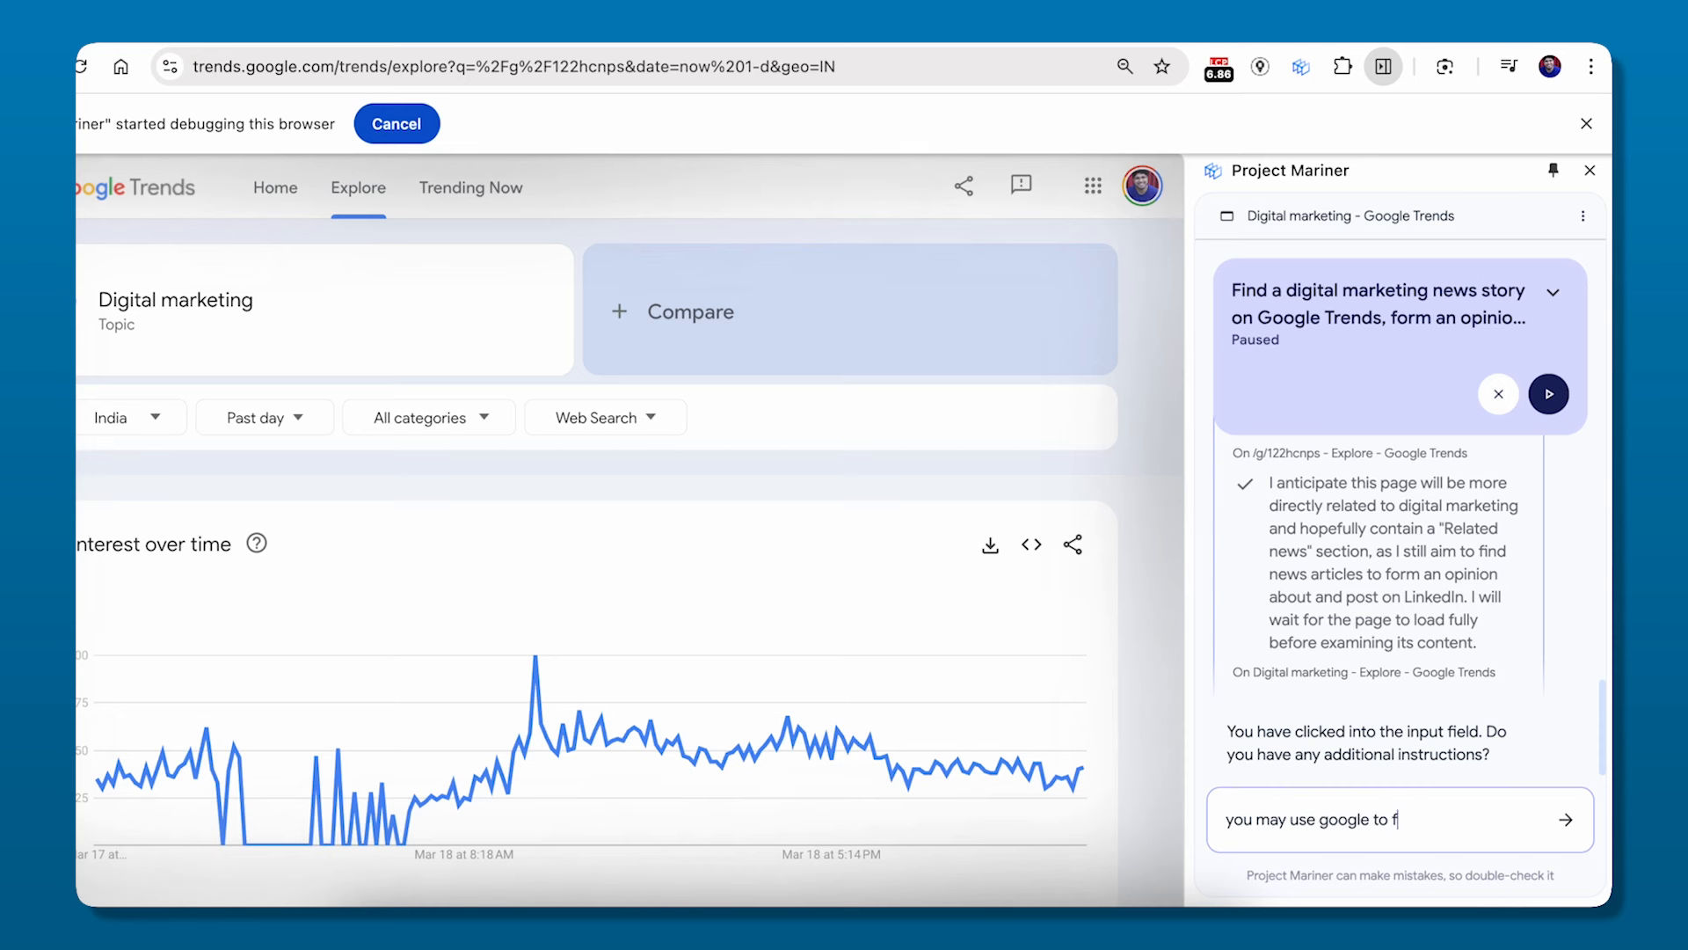
pyautogui.write('ind more information/topic')
pyautogui.press('Return')
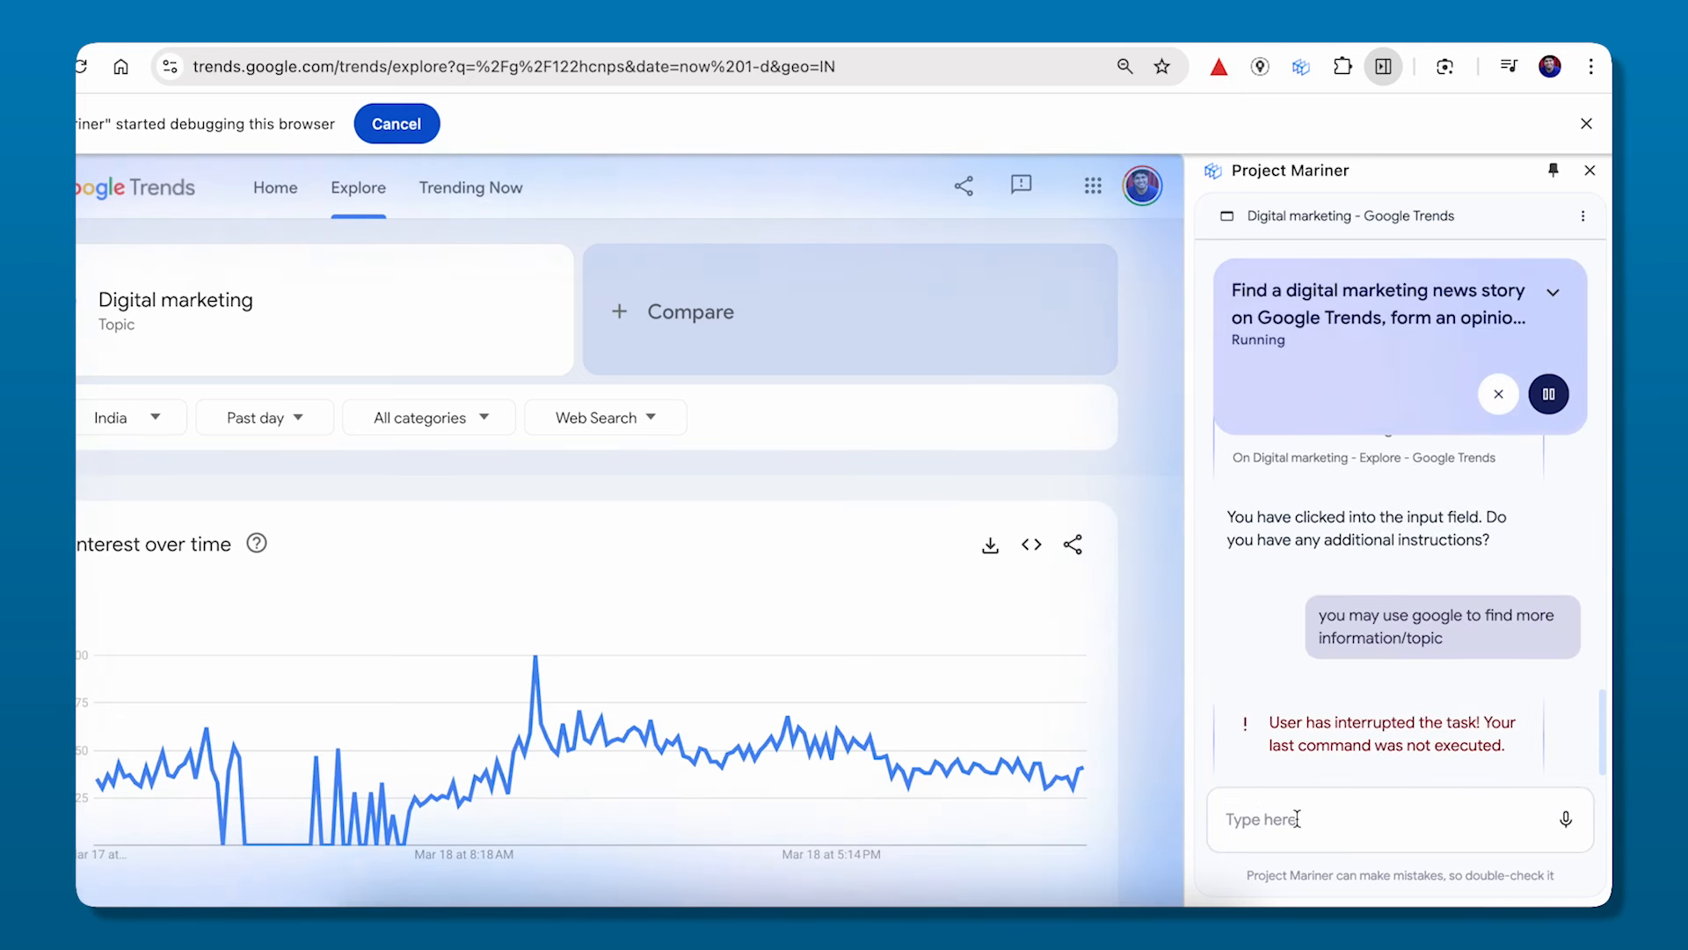
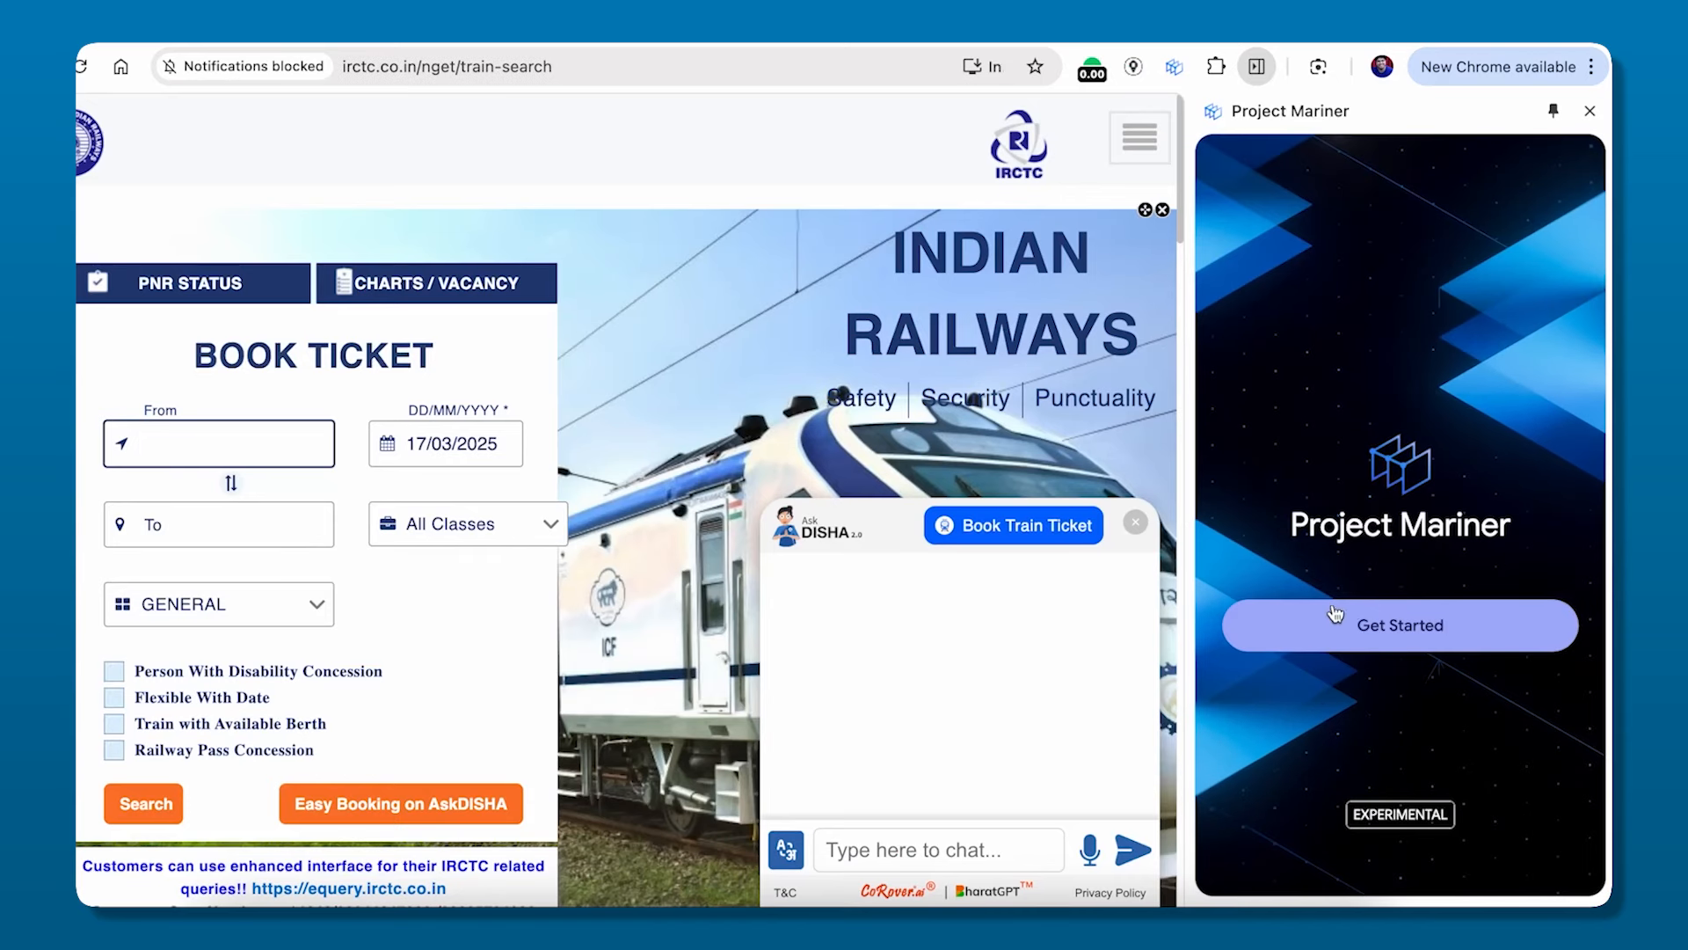
# Step: Have Project Mariner log in to this website with the user ID and account password, find a night train from Delhi to Kanpur, and approve the login
pyautogui.click(1368, 631)
pyautogui.write('login')
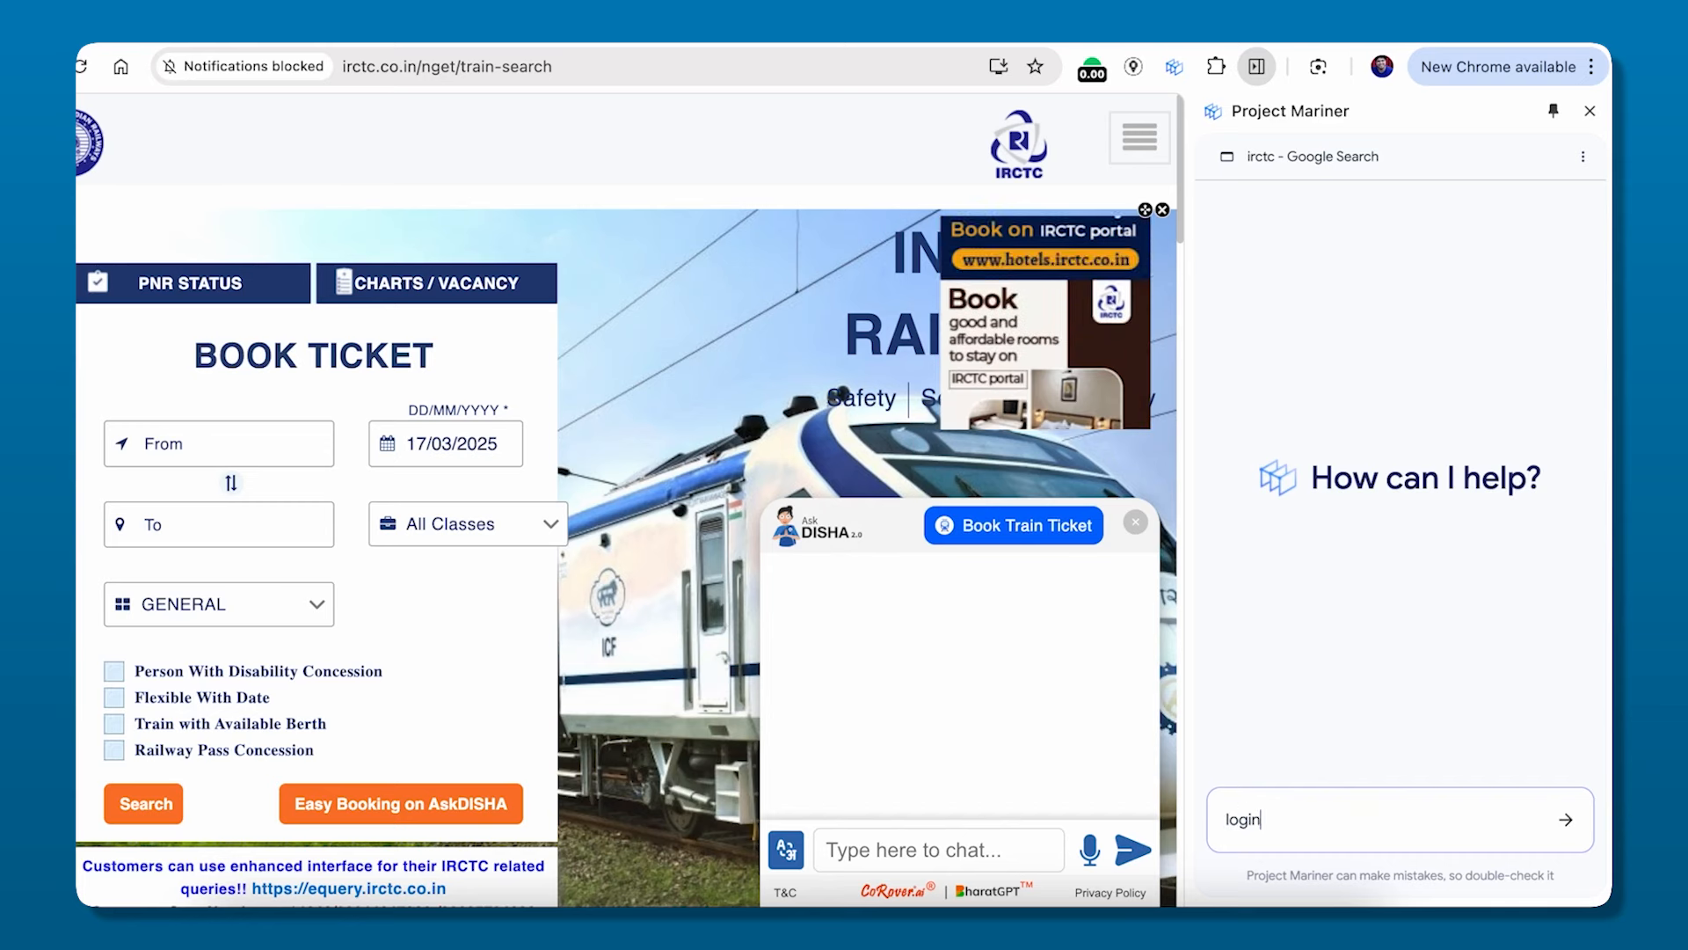
pyautogui.write(' to this website. my user id is ██████ and password is ██████. after login find the train from delhi to kanpur during night')
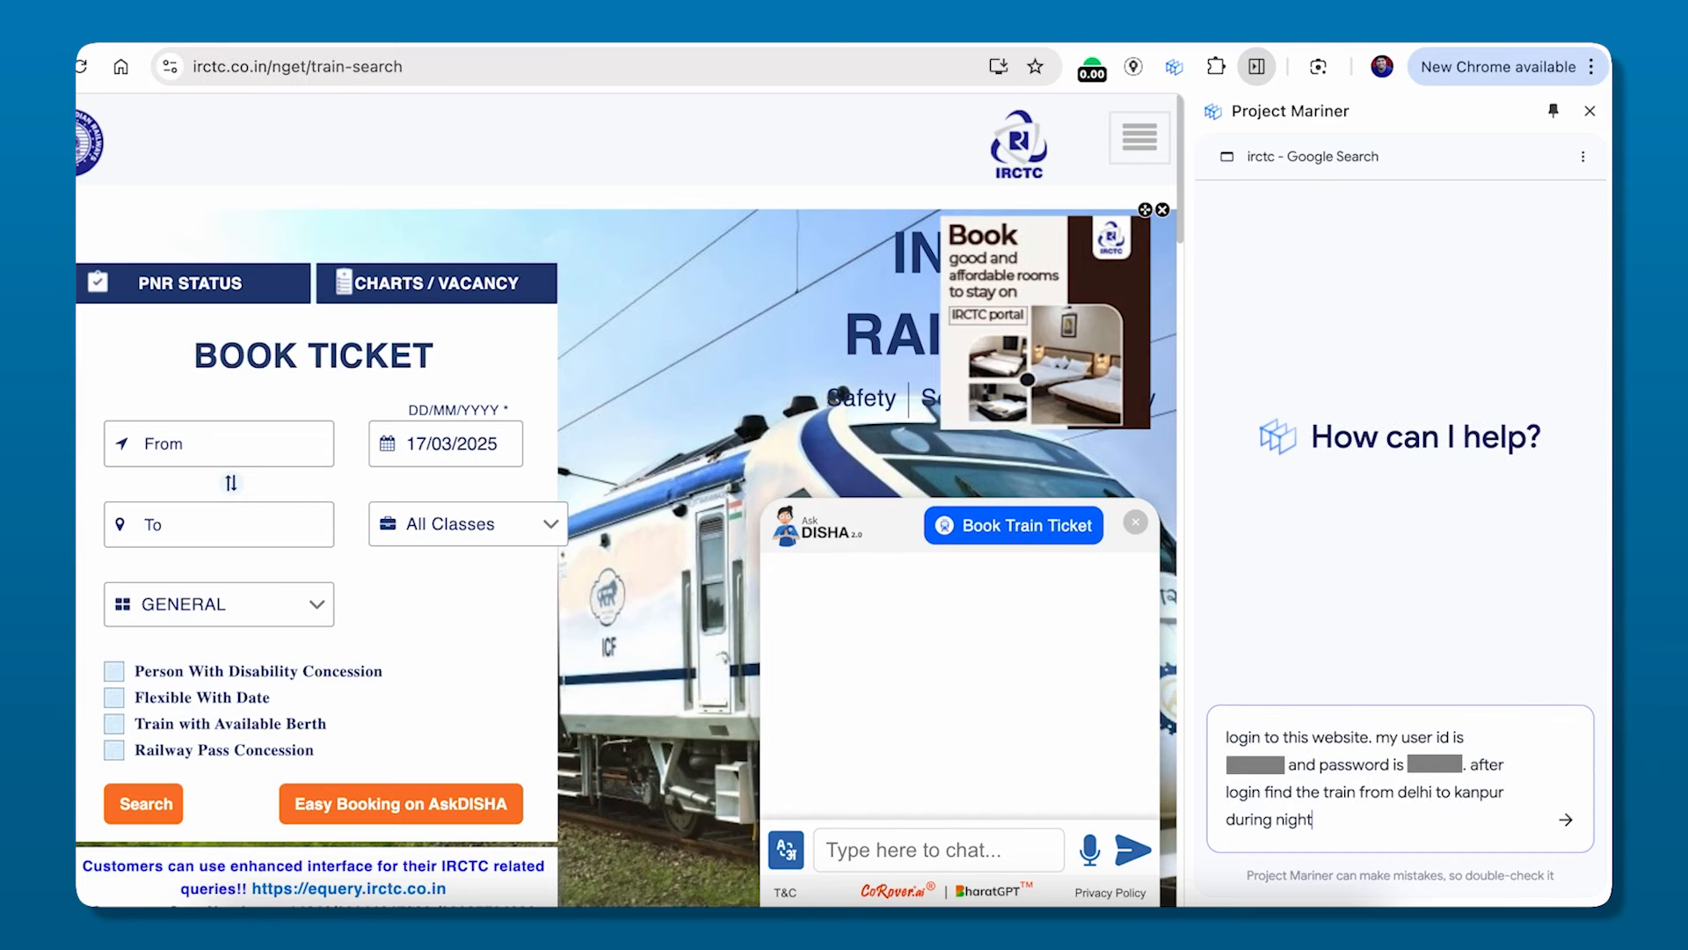
pyautogui.press('Return')
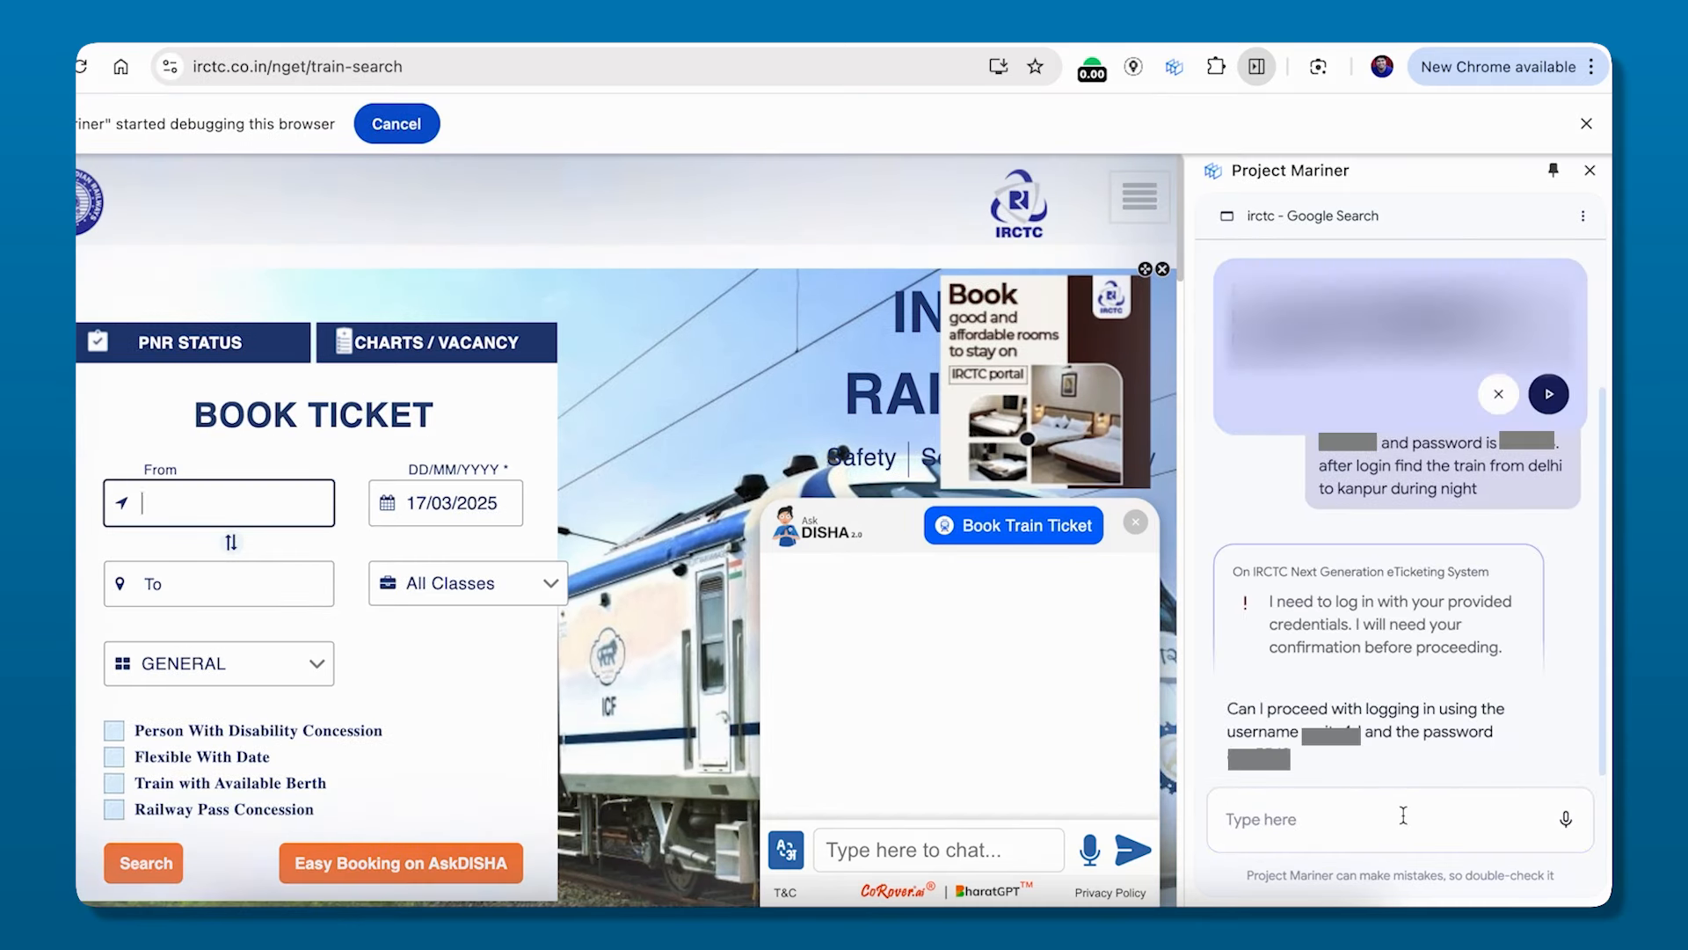
pyautogui.write('yes')
pyautogui.press('Return')
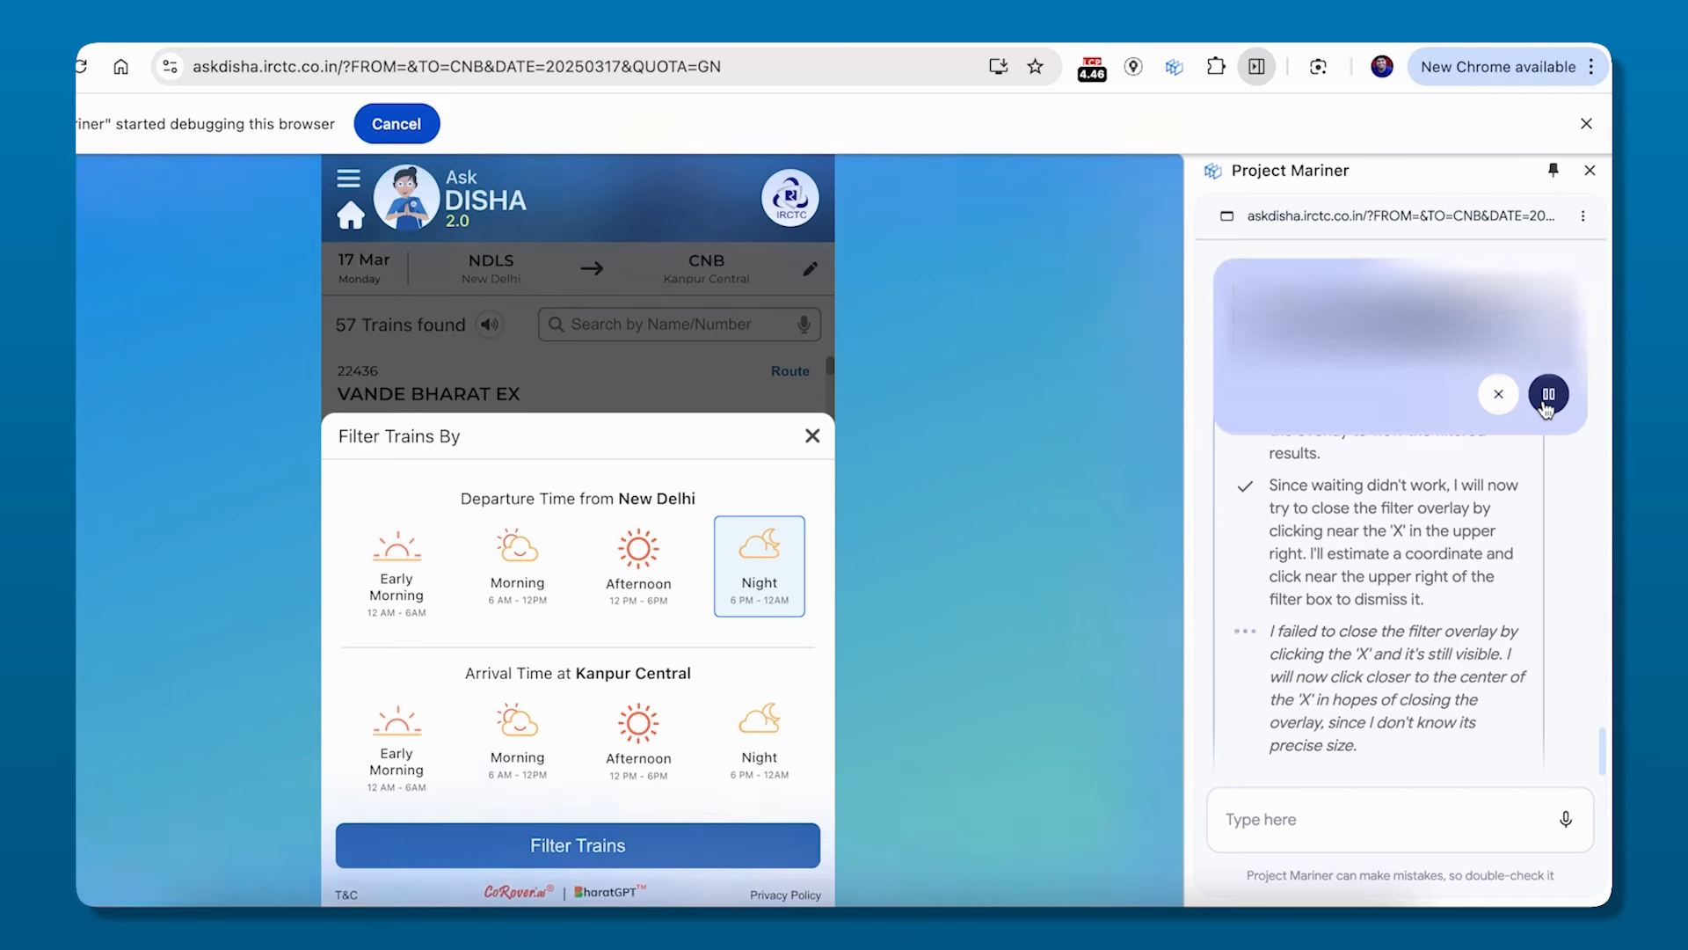
# Step: Pause Project Mariner's running train search task
pyautogui.click(1549, 396)
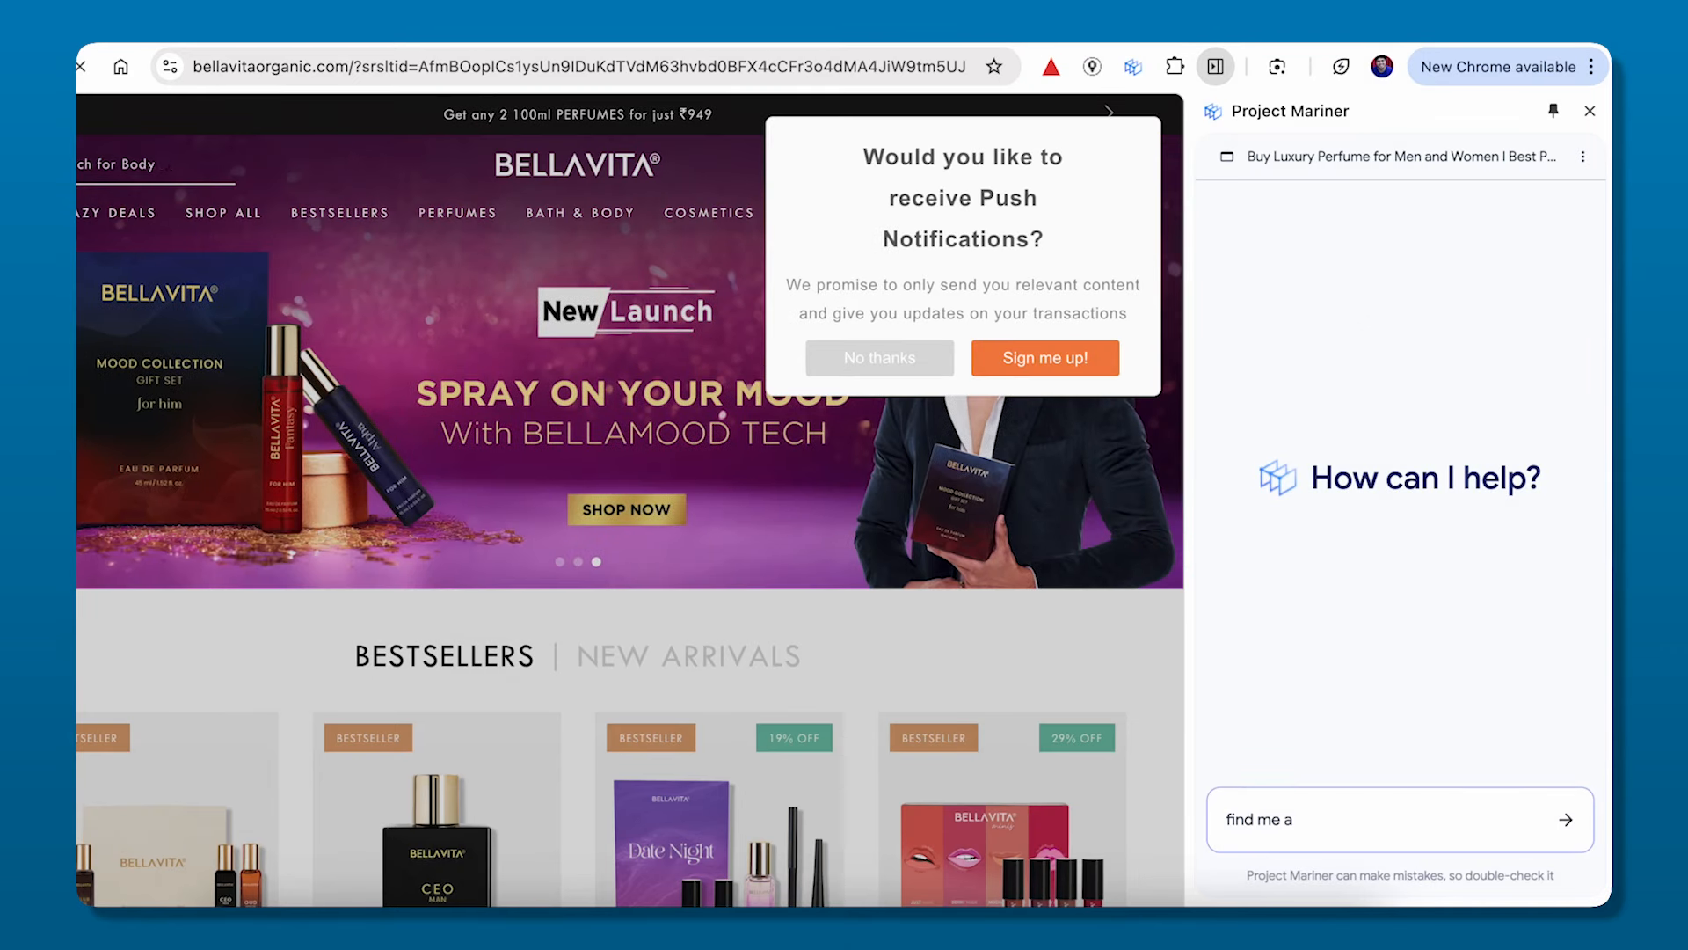
# Step: Write a request for Project Mariner to find a trendy perfume, correcting the misspelled word "purfu"
pyautogui.write('ndy d')
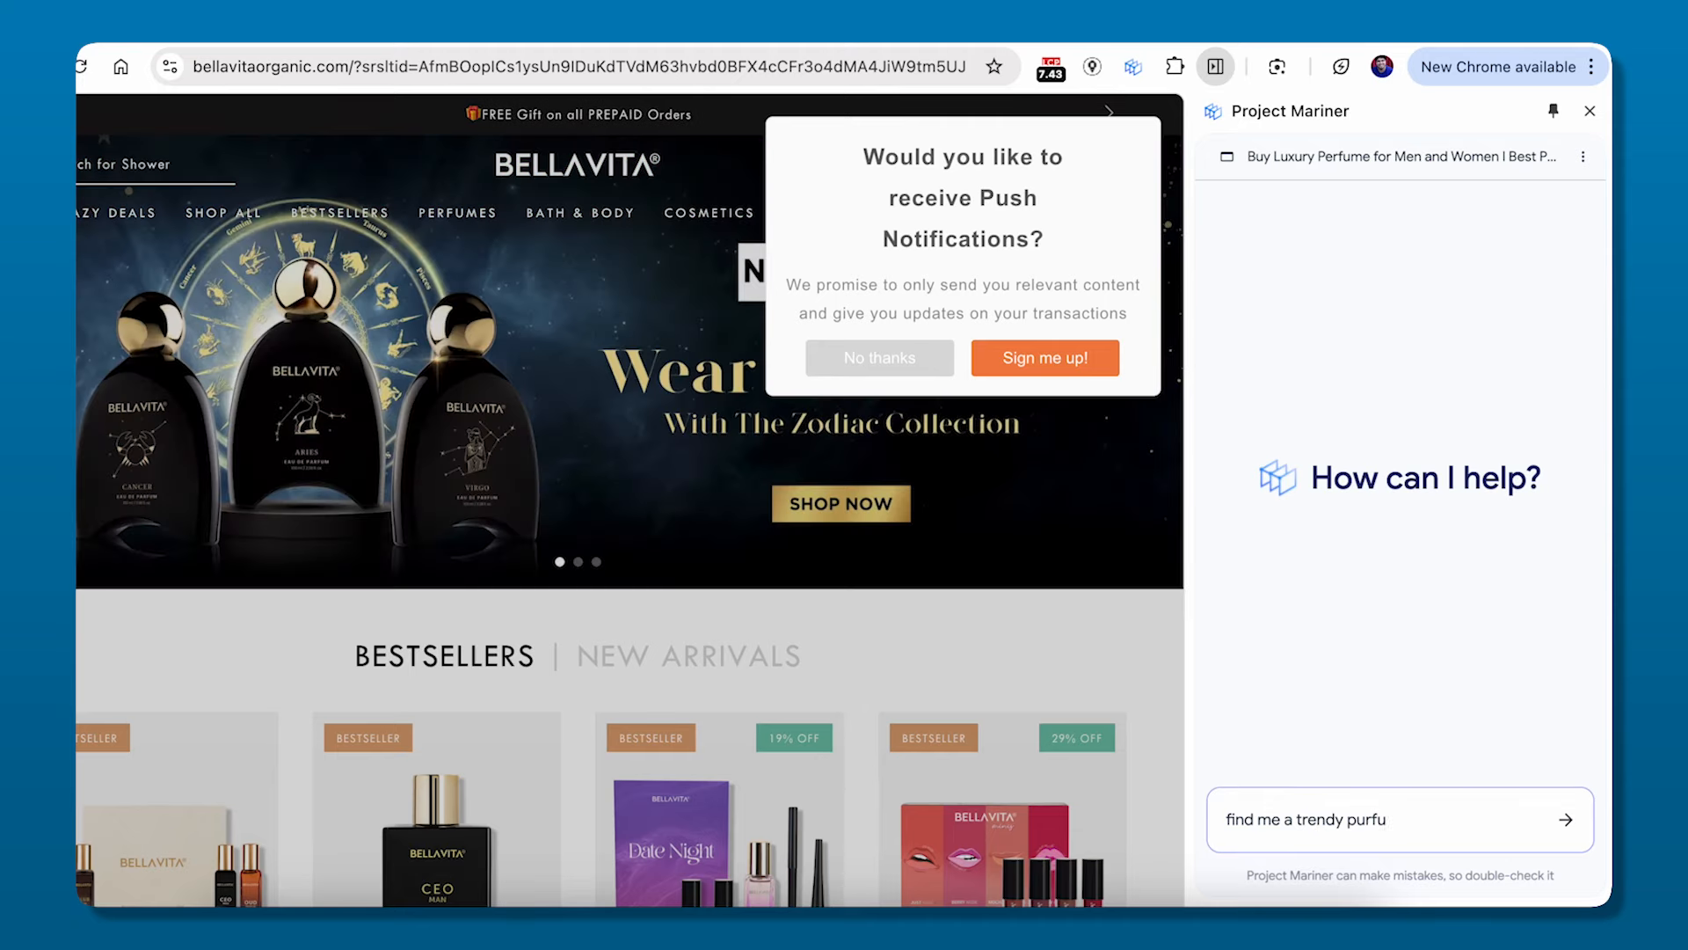
pyautogui.press('BackSpace')
pyautogui.press('BackSpace')
pyautogui.press('BackSpace')
pyautogui.press('BackSpace')
pyautogui.write('er')
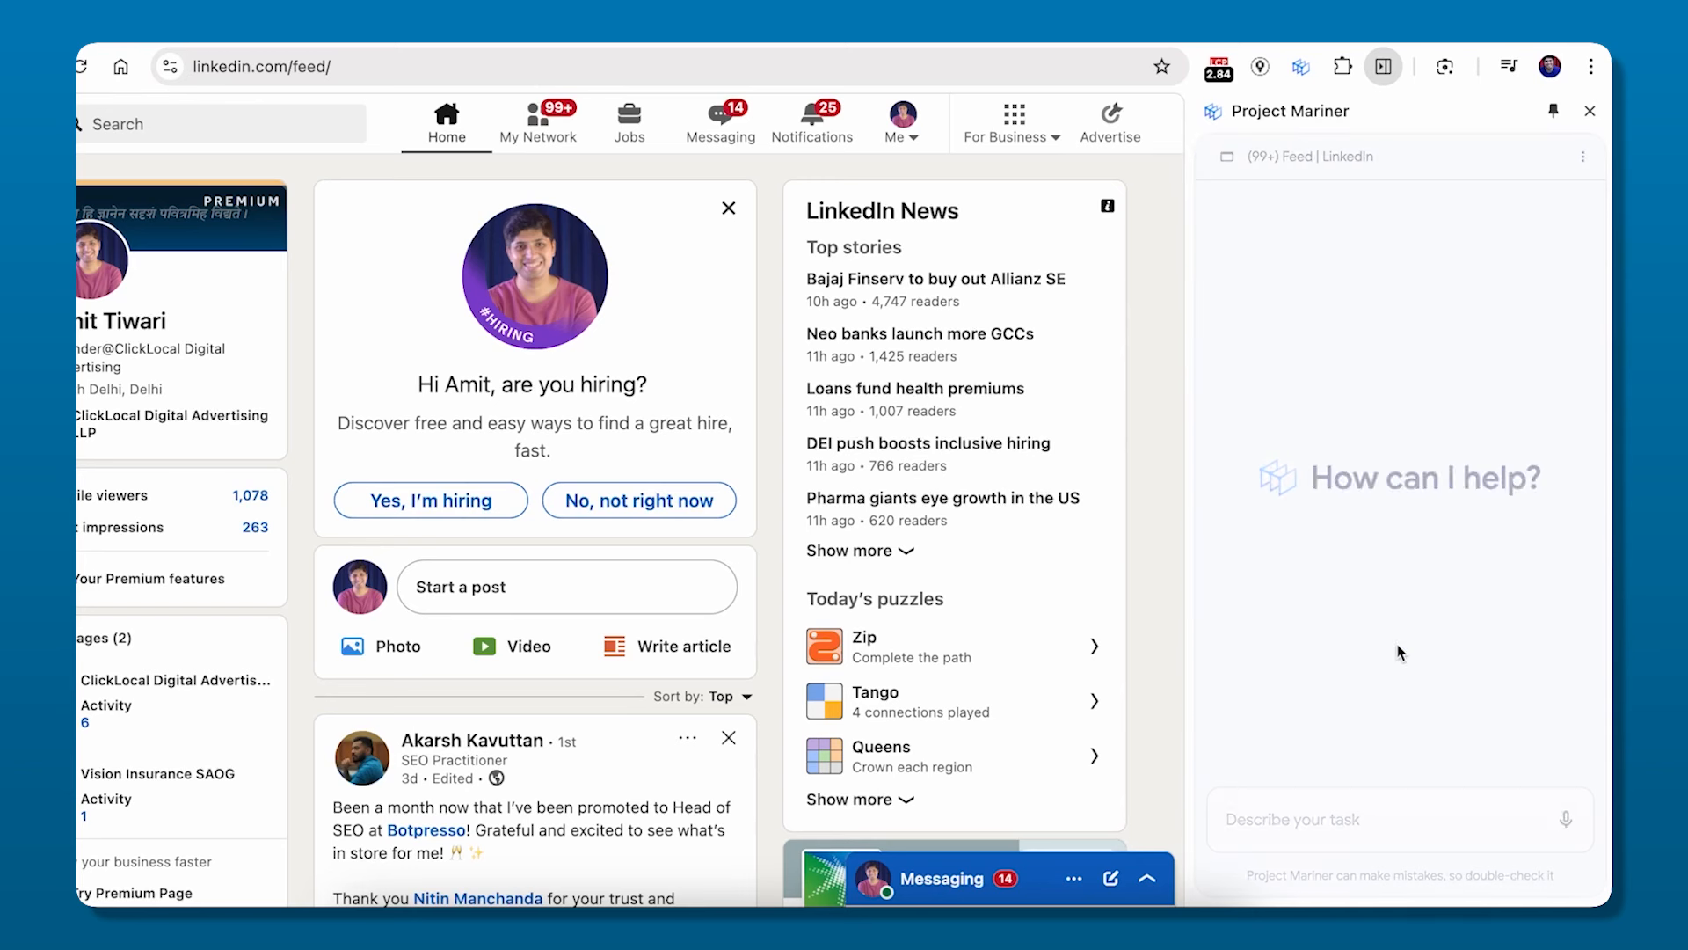
# Step: Ask Project Mariner to find the most trending topic from this feed and write a unique and inspiring post on it
pyautogui.click(1338, 823)
pyautogui.write('find trending topics from this feed an')
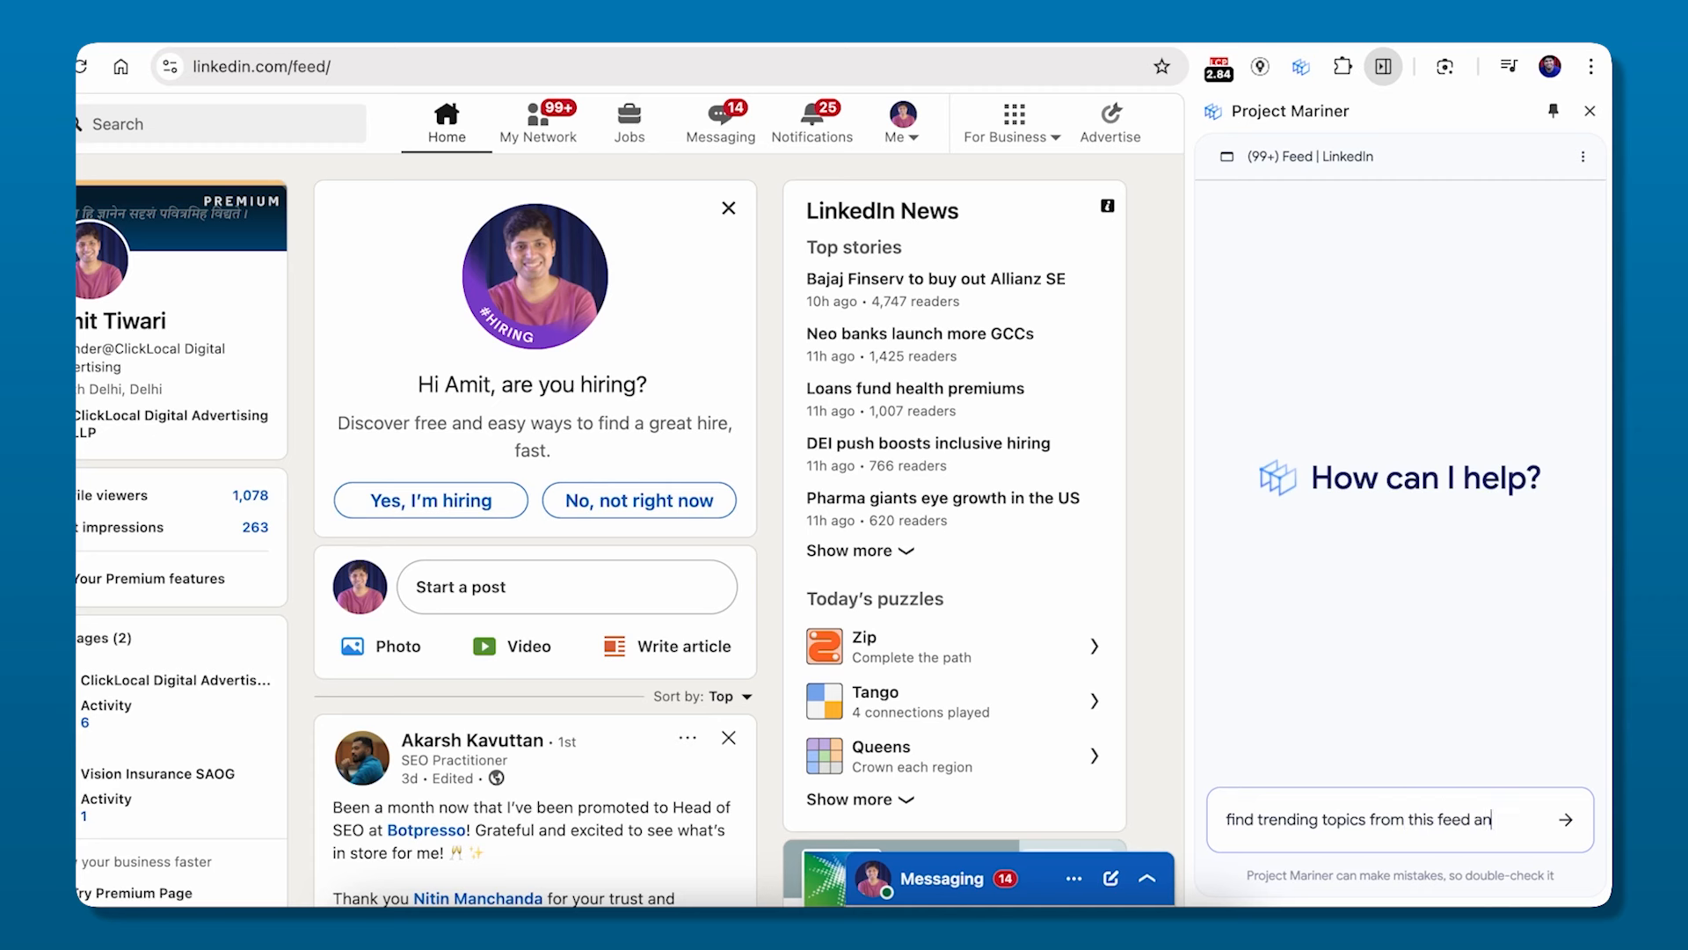
pyautogui.write('wr')
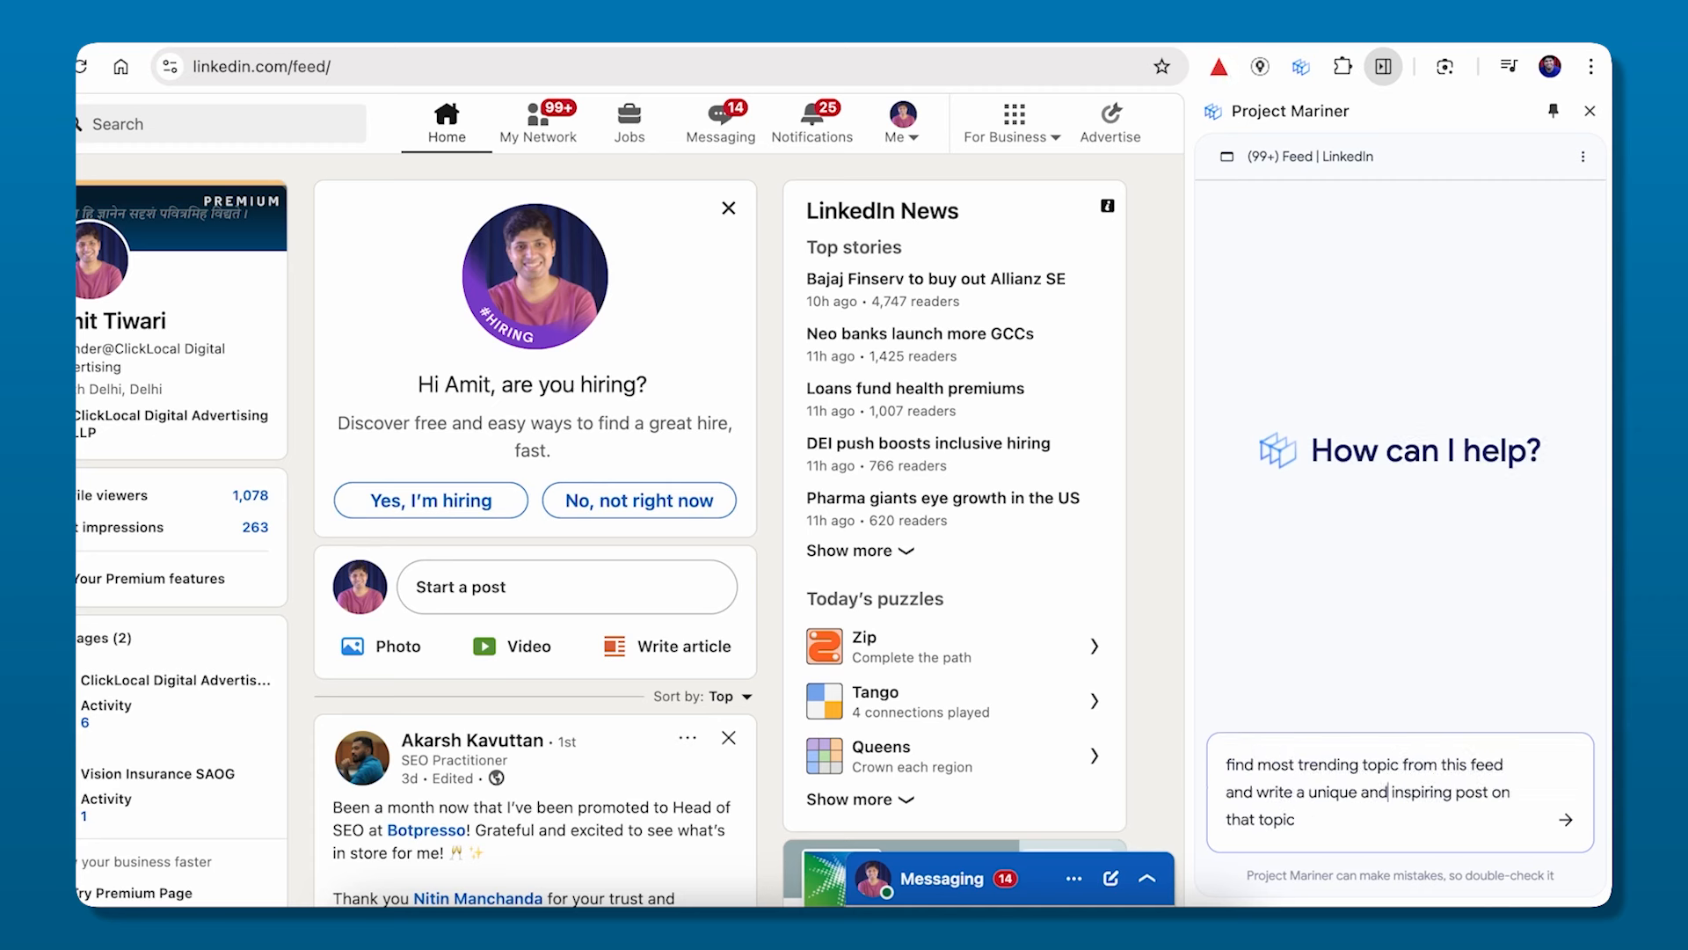
pyautogui.press('Return')
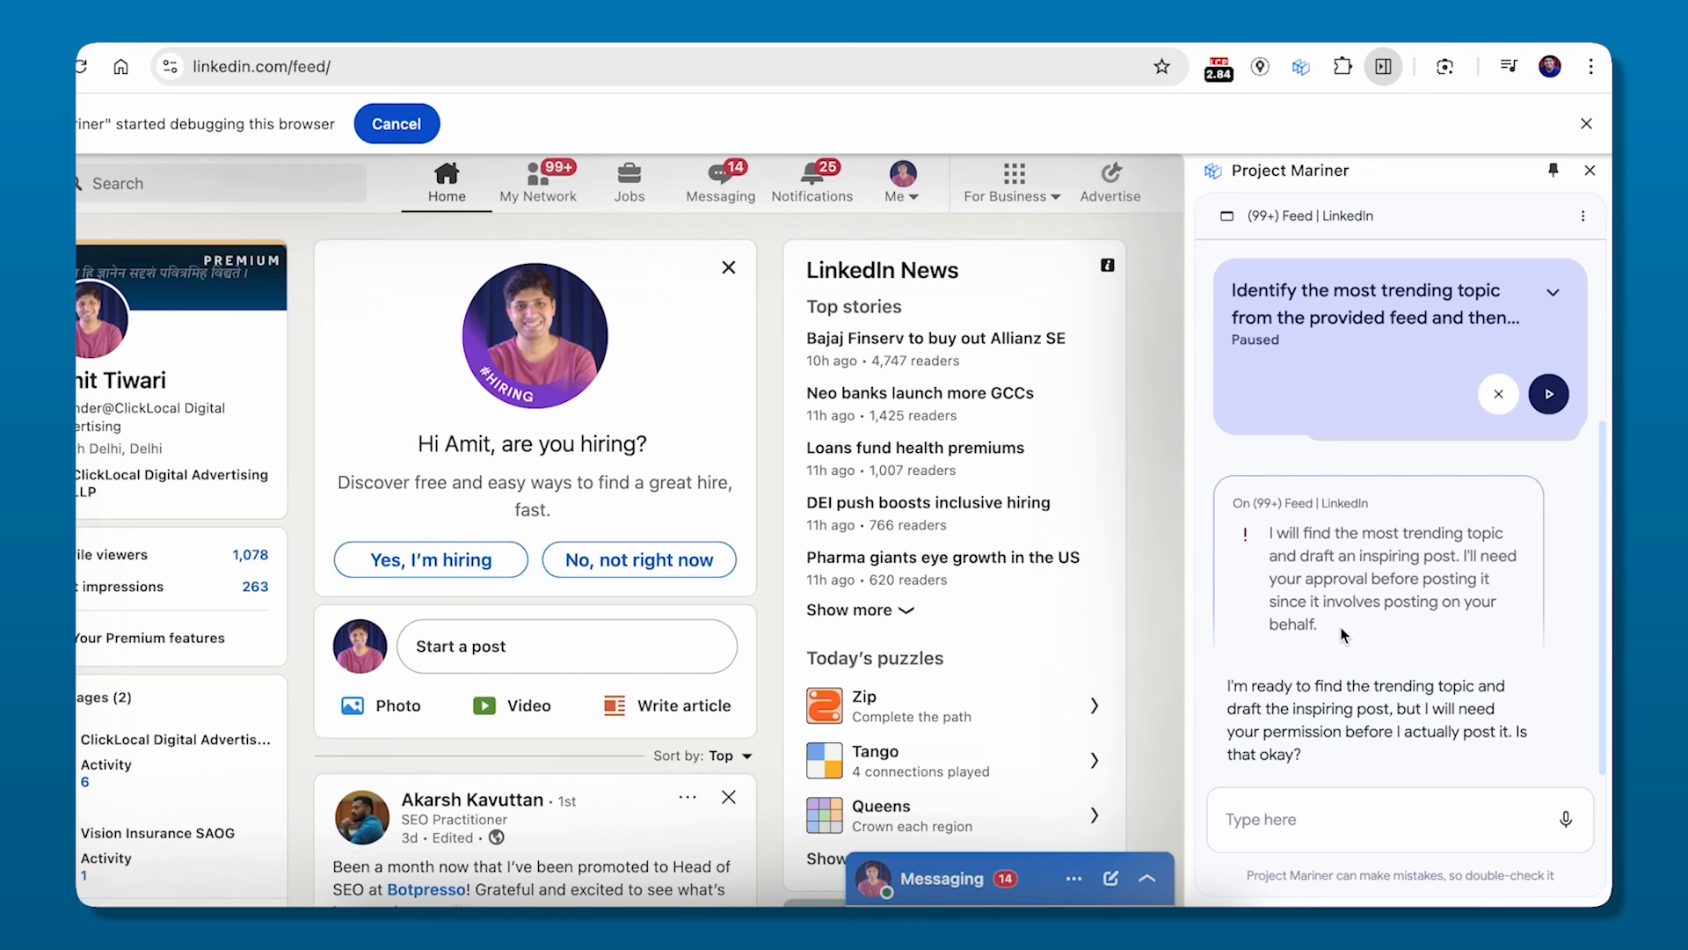
# Step: Reply "yes" to let Project Mariner find the trending topic and draft the inspiring post
pyautogui.click(1307, 805)
pyautogui.write('yes')
pyautogui.press('Return')
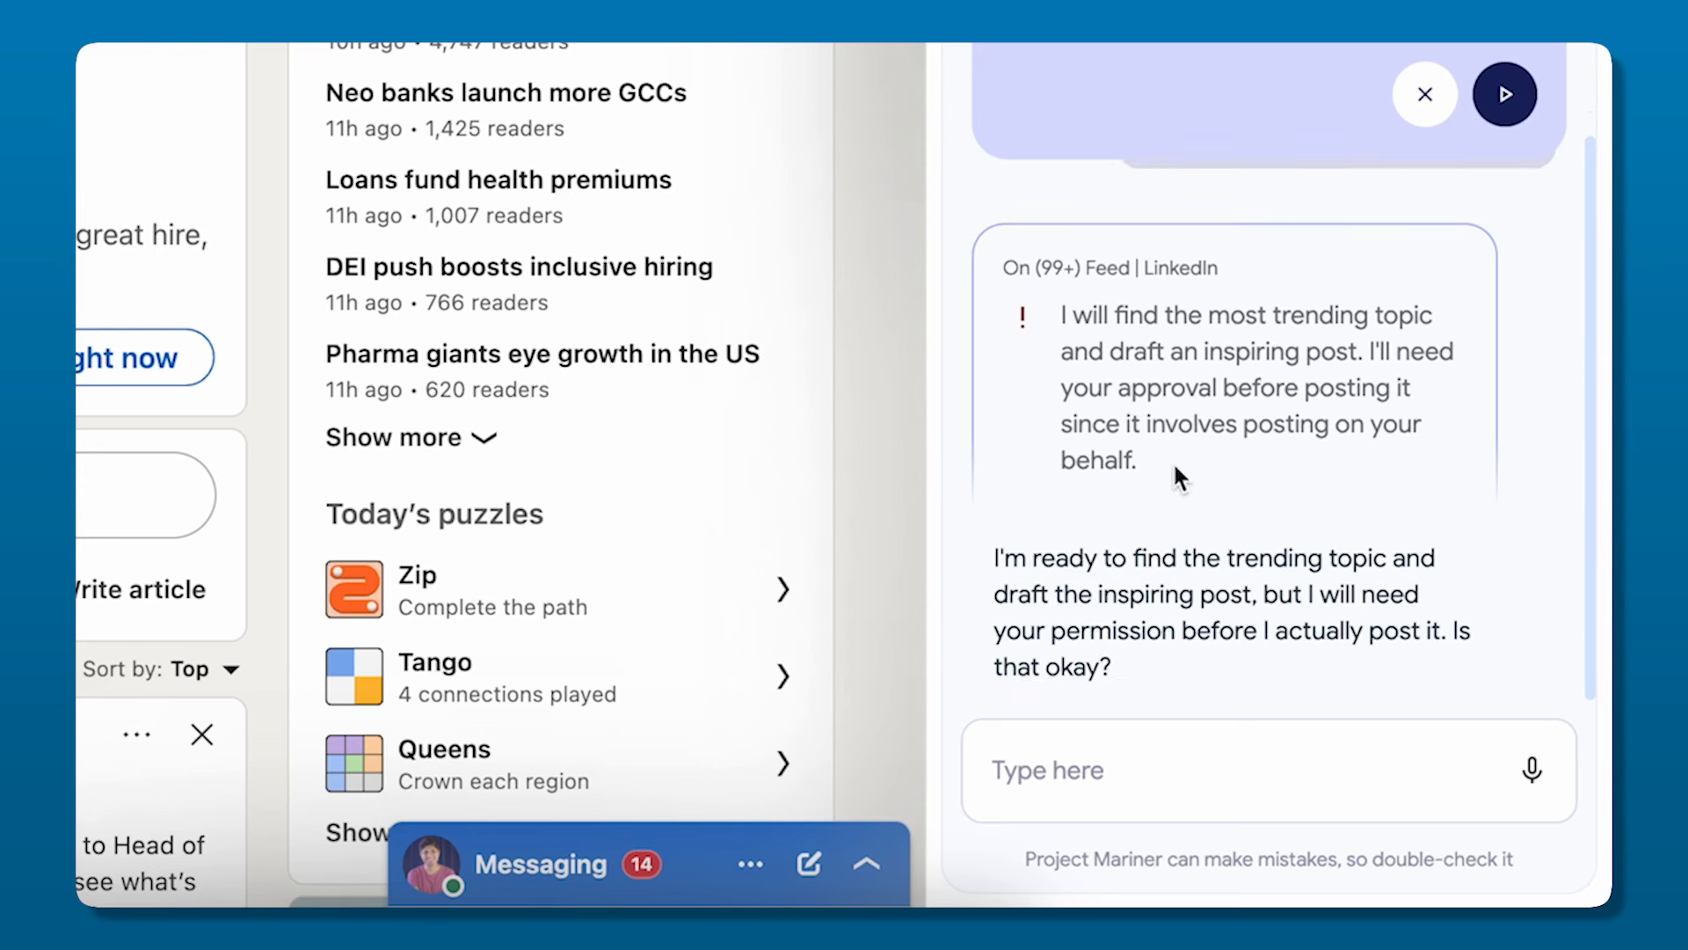
# Step: Answer Project Mariner's question about needing permission before posting with "yes"
pyautogui.click(1122, 758)
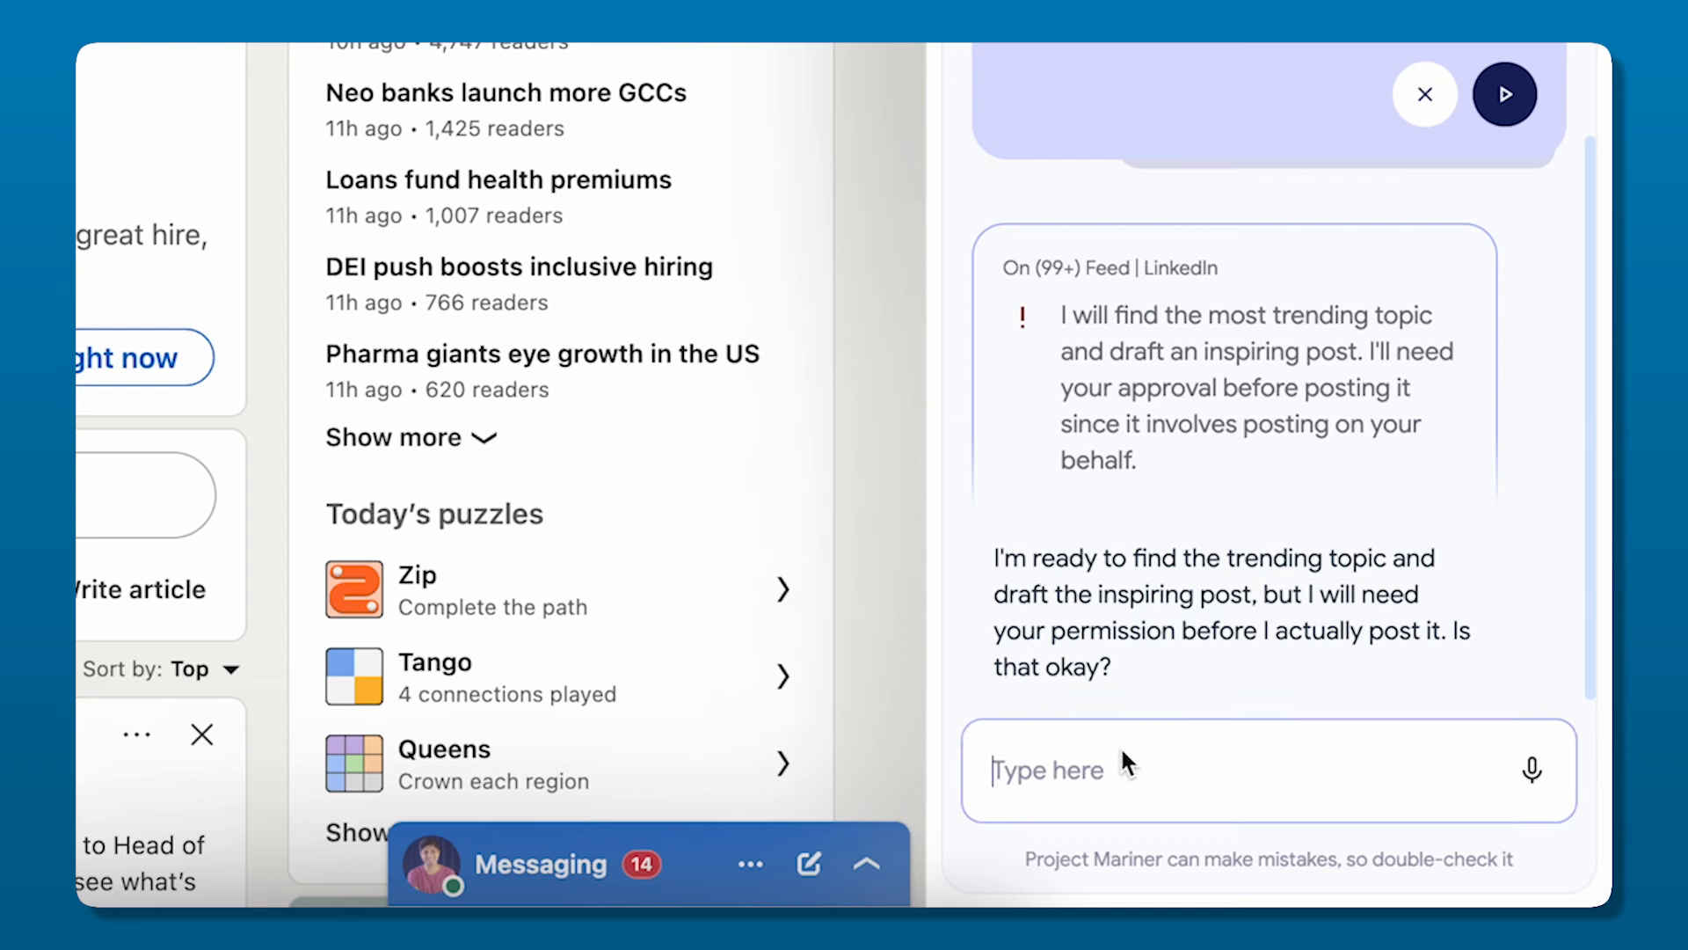
pyautogui.write('yes')
pyautogui.press('Return')
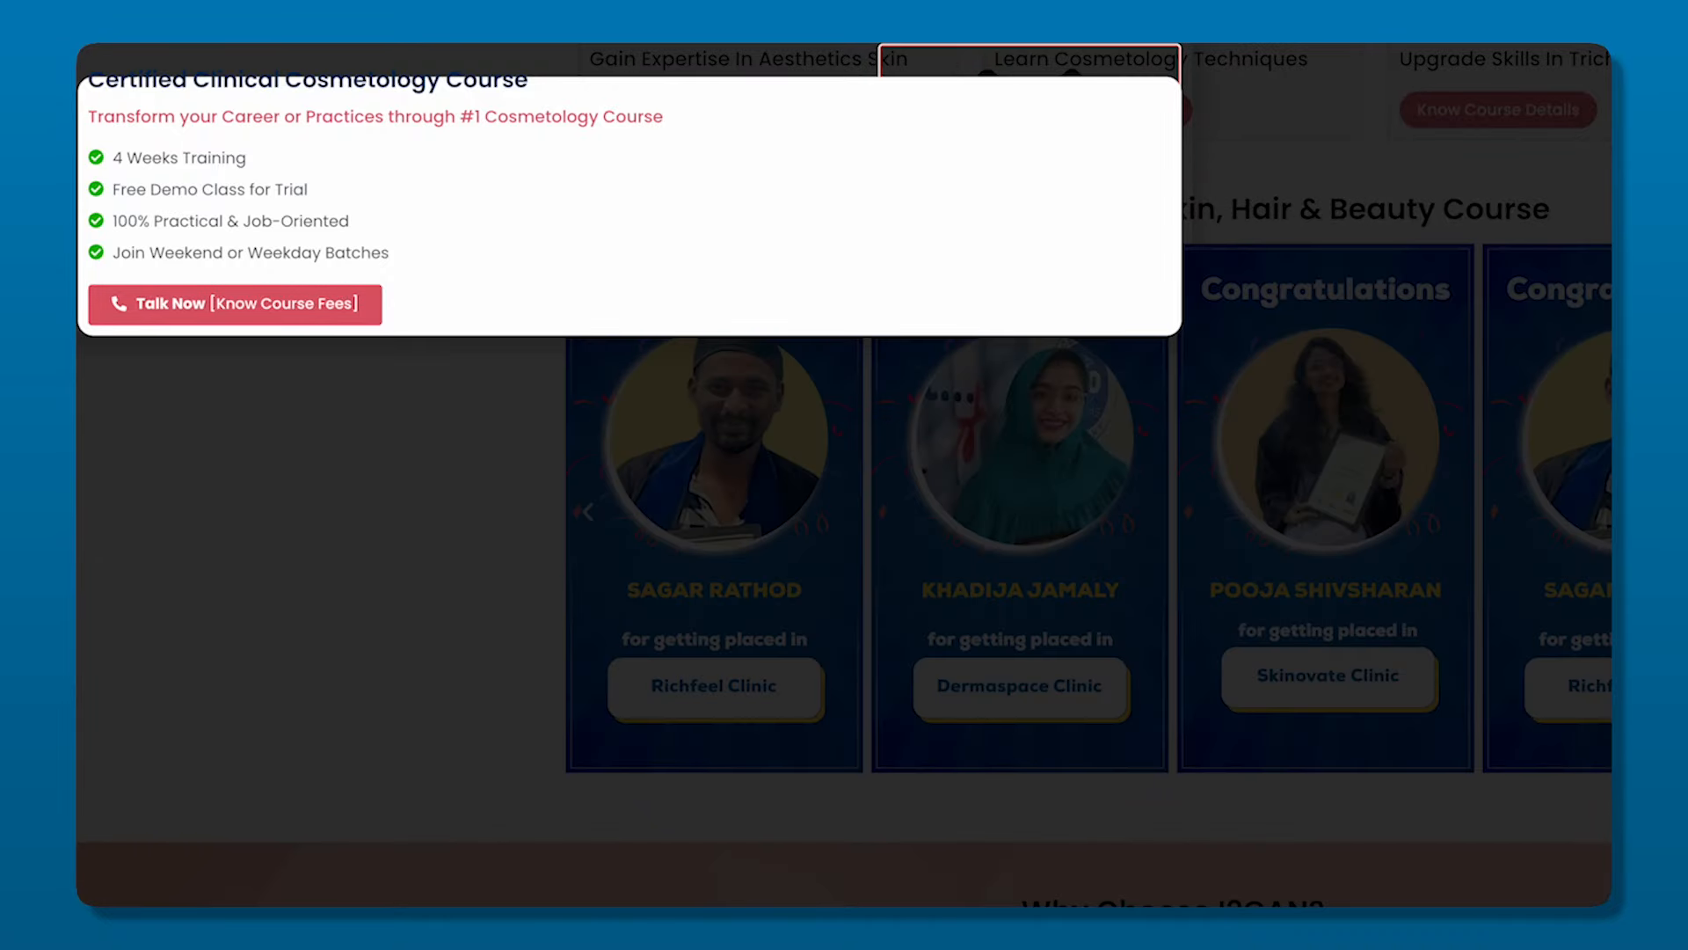
pyautogui.scroll(-5, 844, 475)
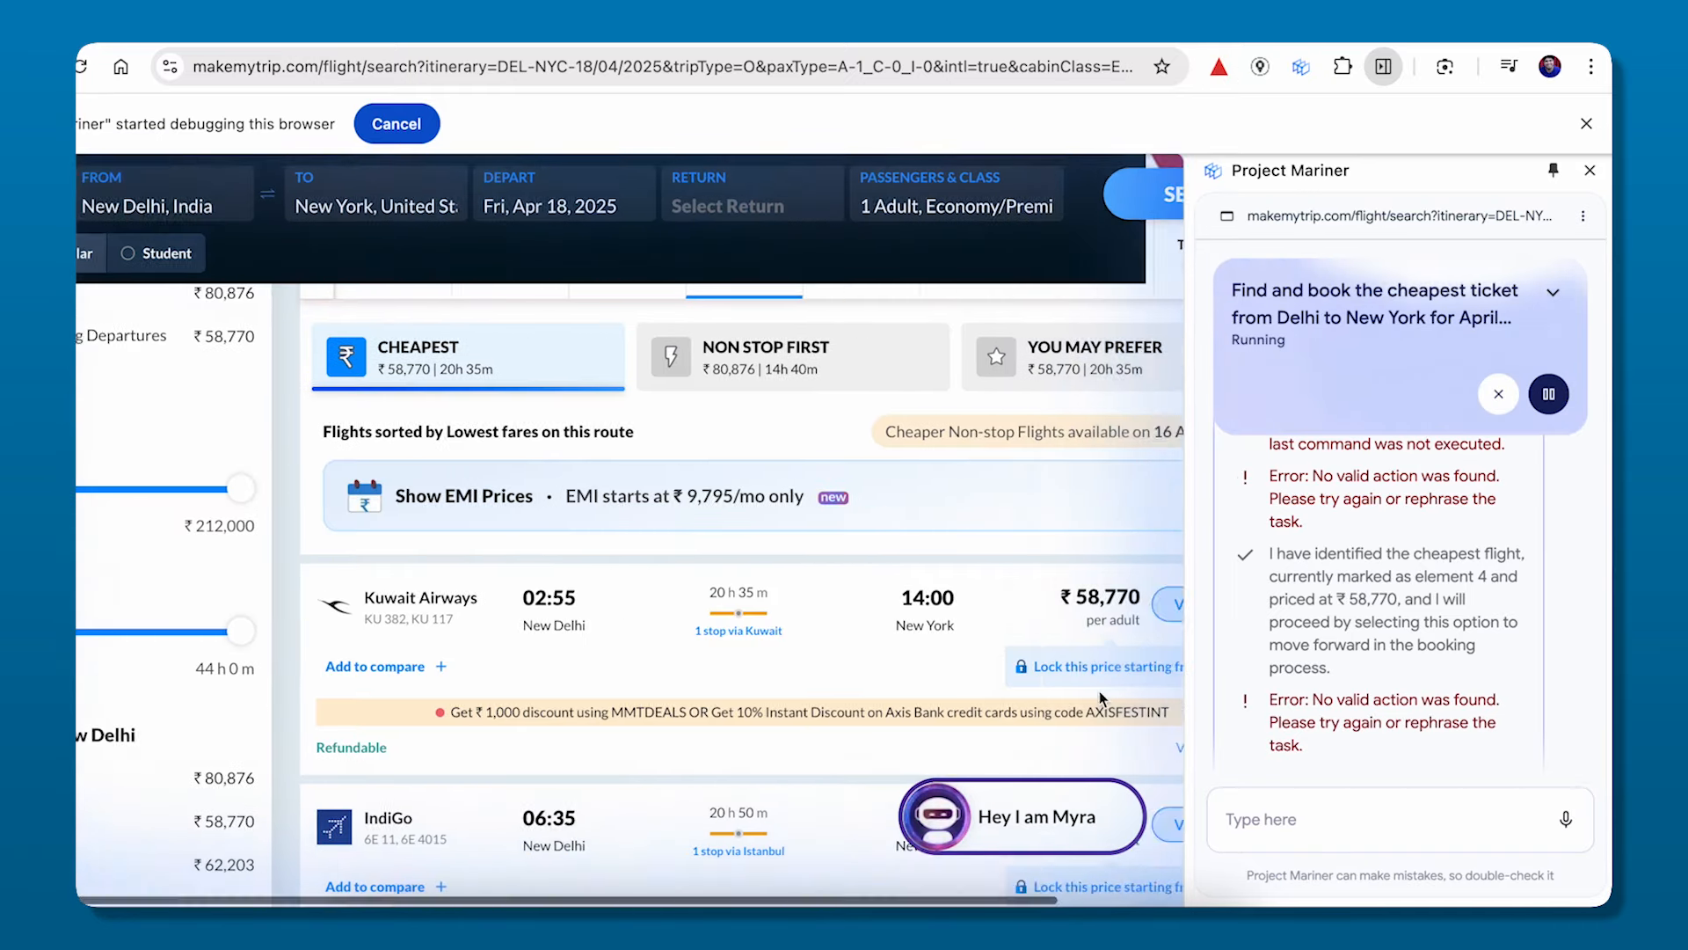
# Step: Send Project Mariner the instruction "try booking now" for the cheapest Delhi to New York ticket
pyautogui.click(1323, 831)
pyautogui.write('try booking no')
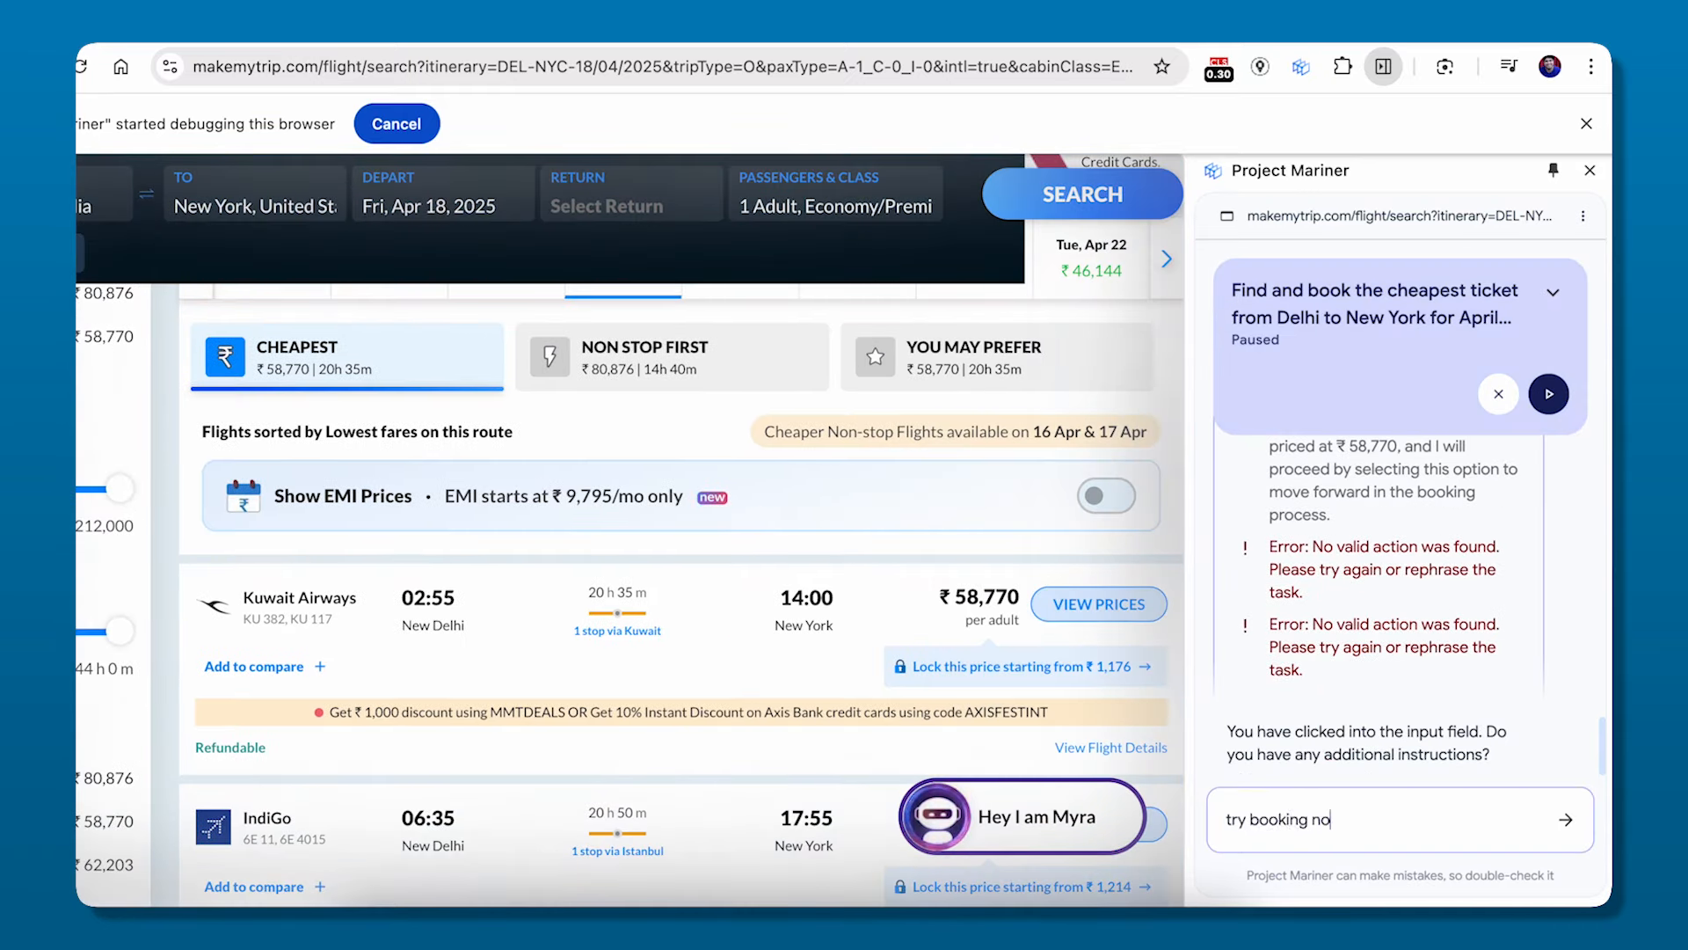
pyautogui.write('w')
pyautogui.press('Return')
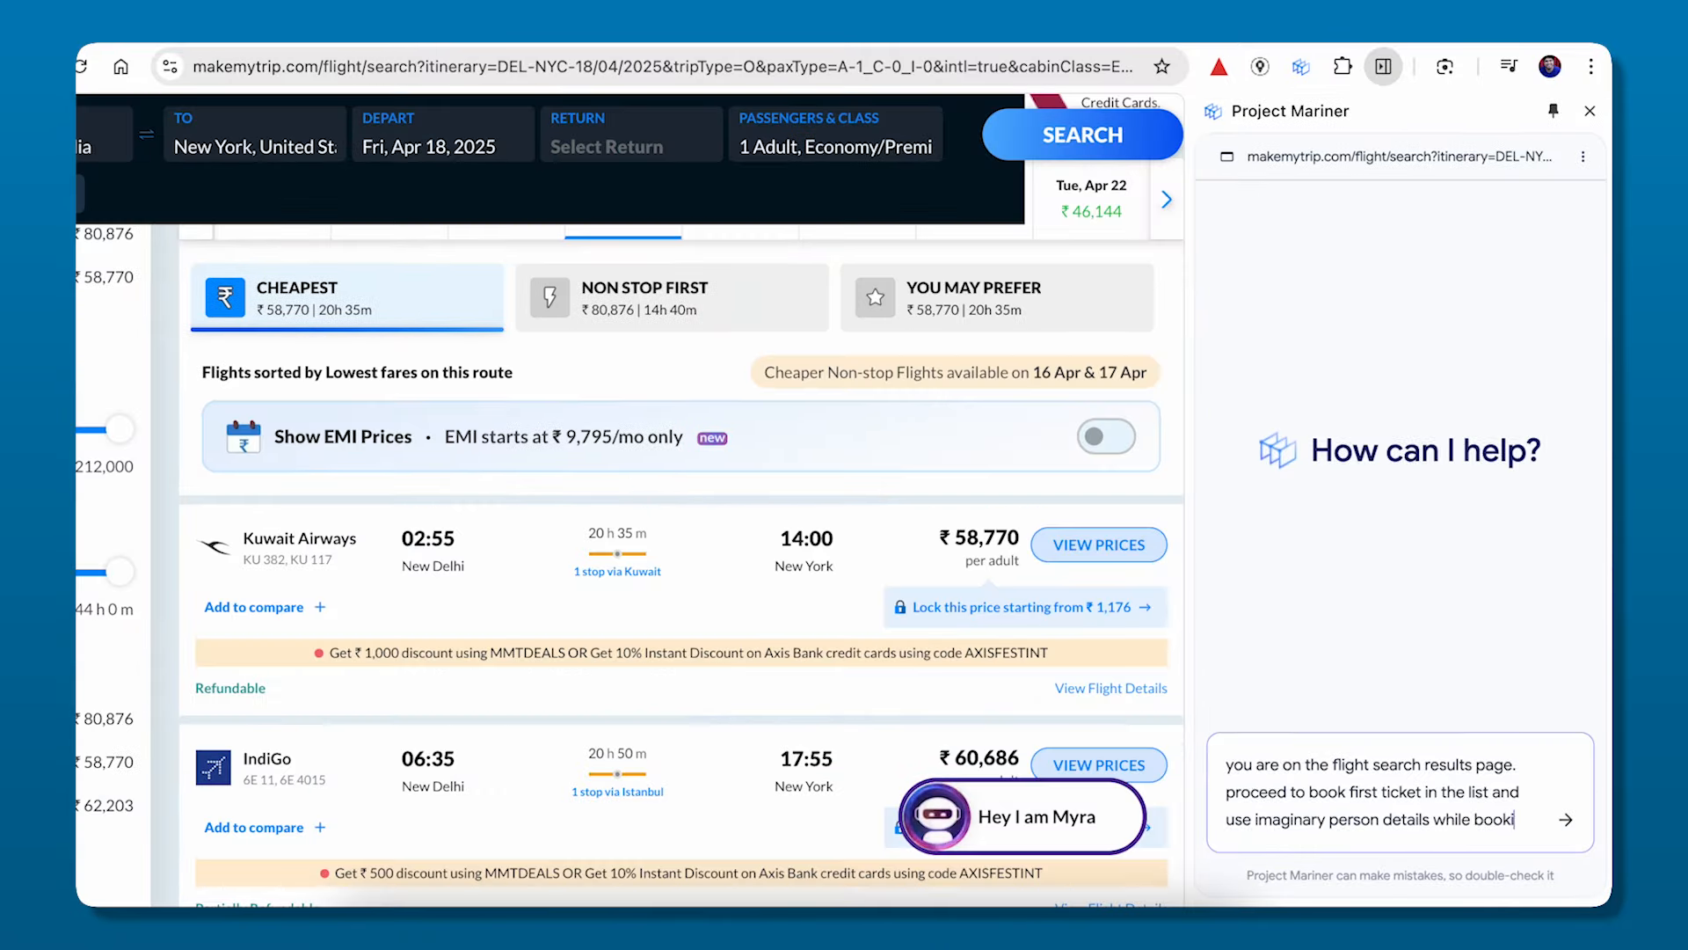
# Step: Submit the request to book the first ticket in the flight search results using imaginary person details
pyautogui.press('Return')
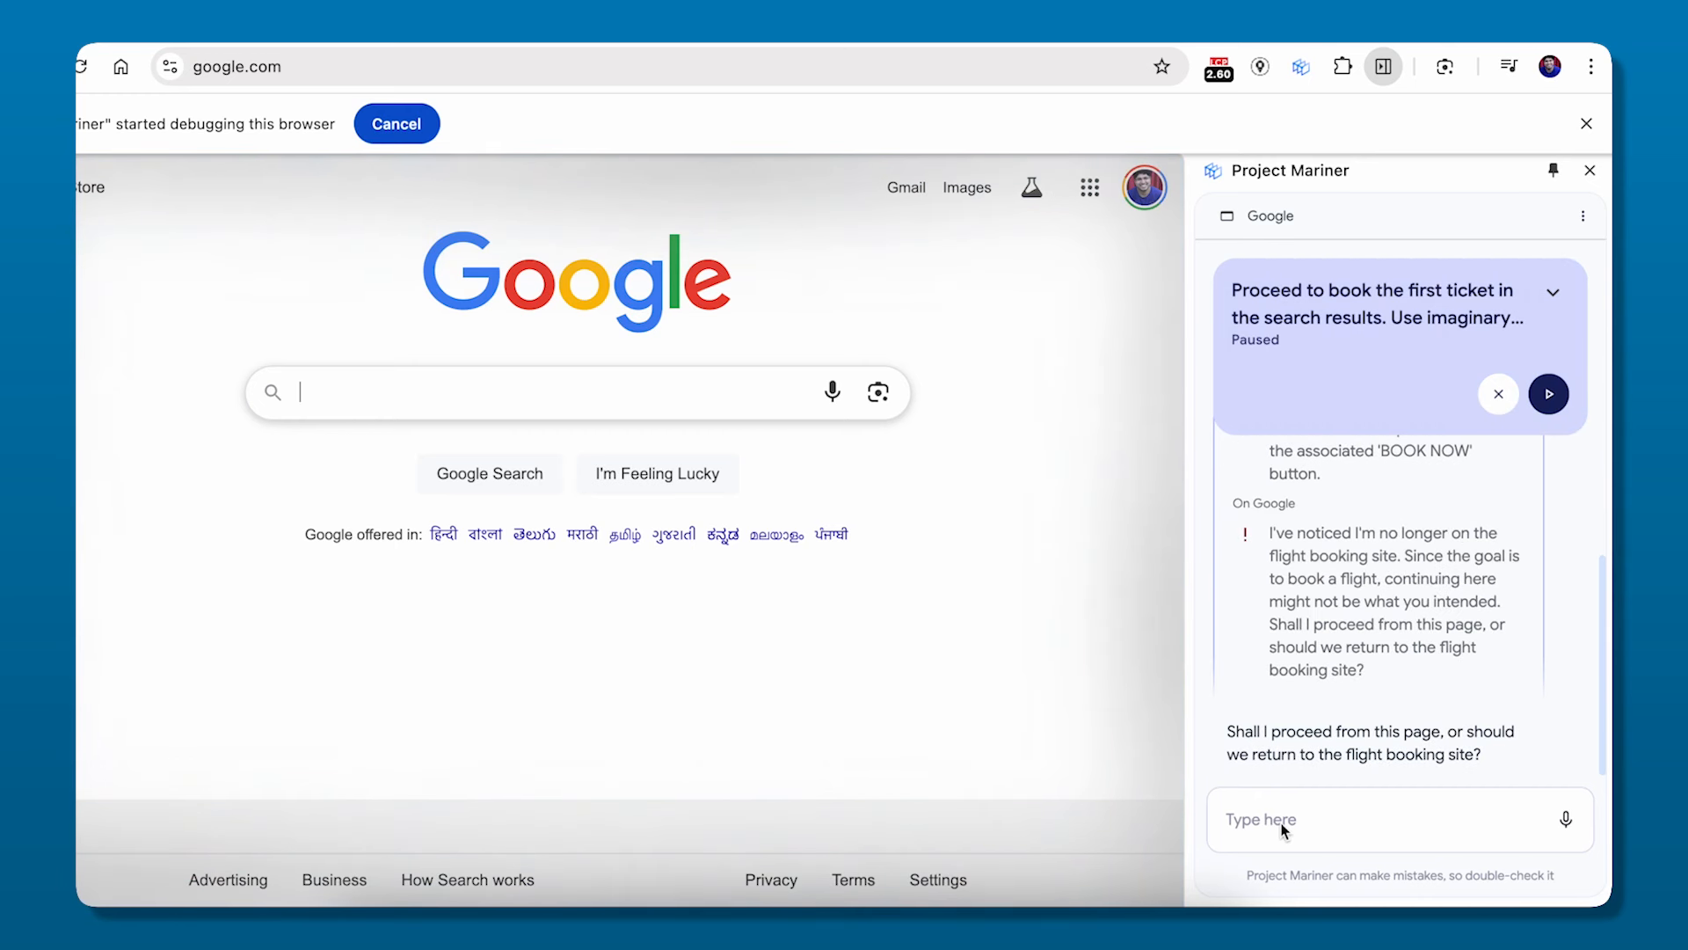
# Step: Tell Project Mariner to "return to flight booking" instead of proceeding from the Google page
pyautogui.click(1280, 823)
pyautogui.write('return to flight boo')
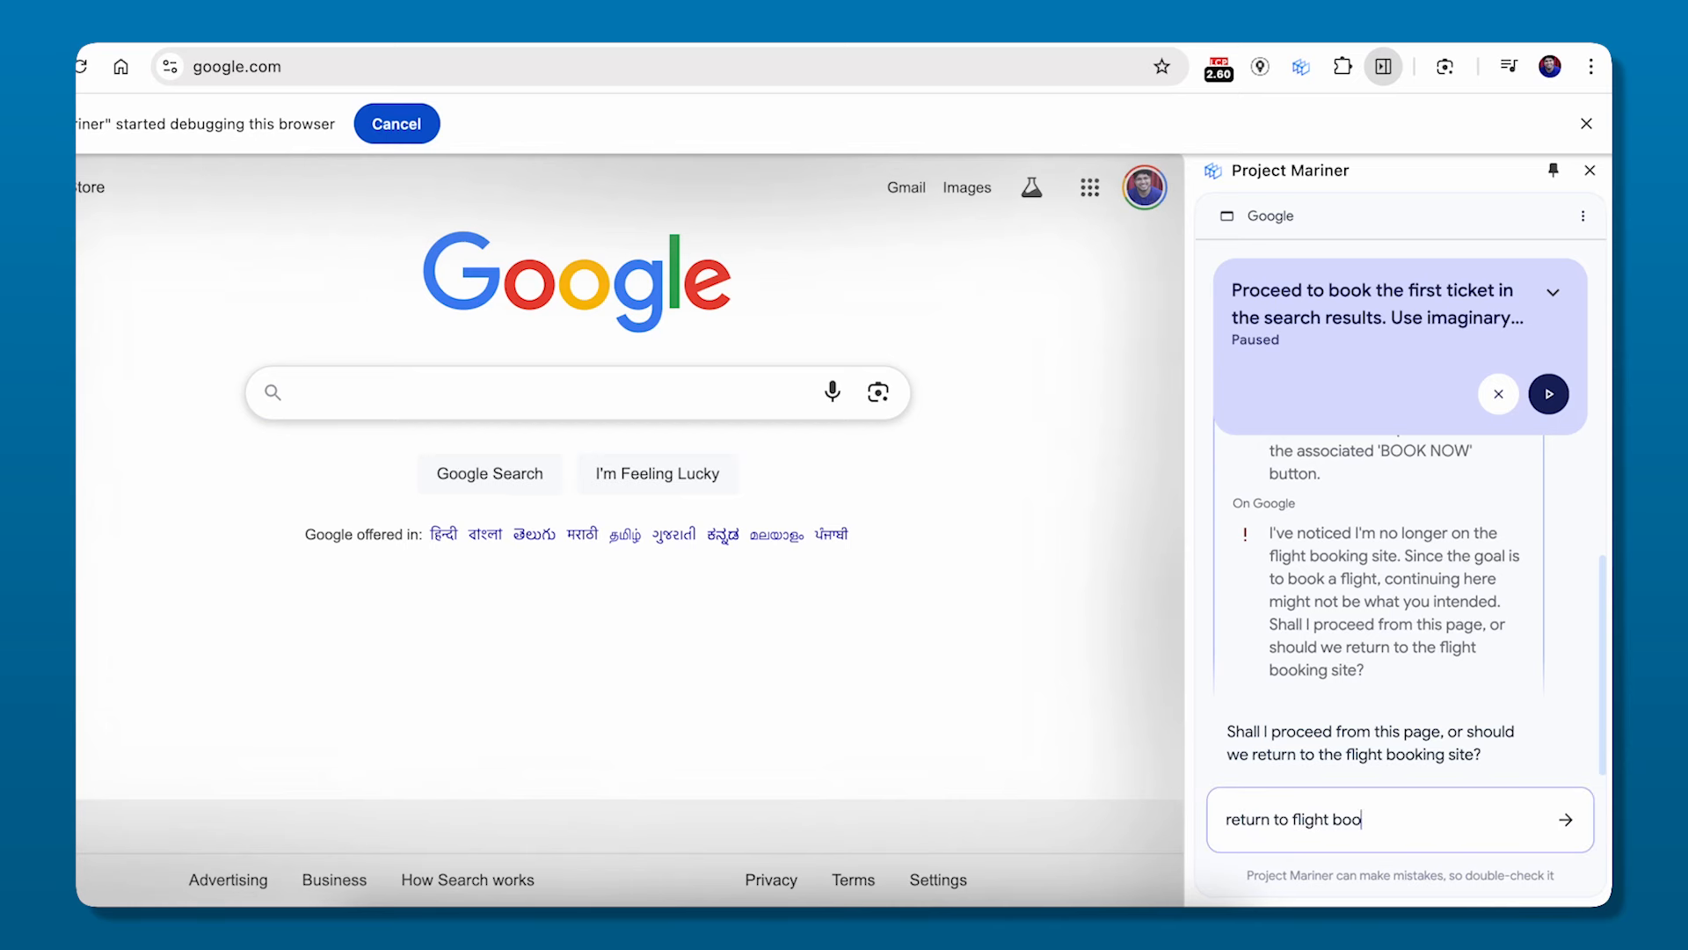
pyautogui.write('king')
pyautogui.press('Return')
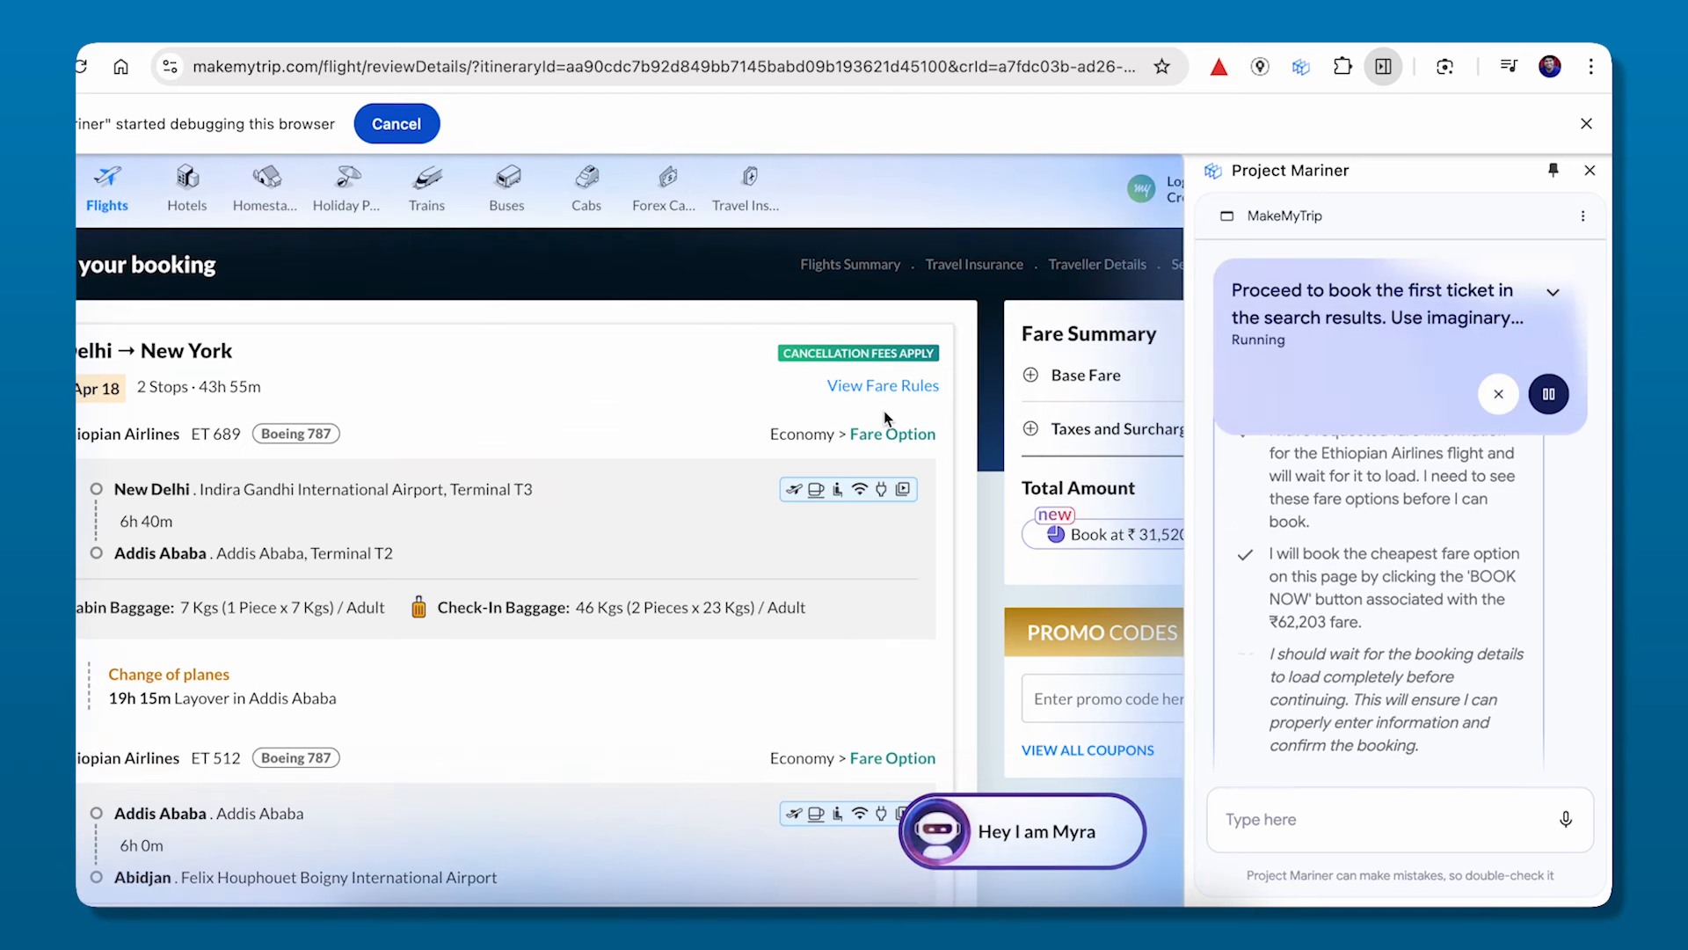
# Step: Examine the MakeMyTrip booking review page from the flight itinerary down through add-ons, travel insurance and traveller details
pyautogui.scroll(-10, 842, 515)
pyautogui.scroll(-4, 841, 515)
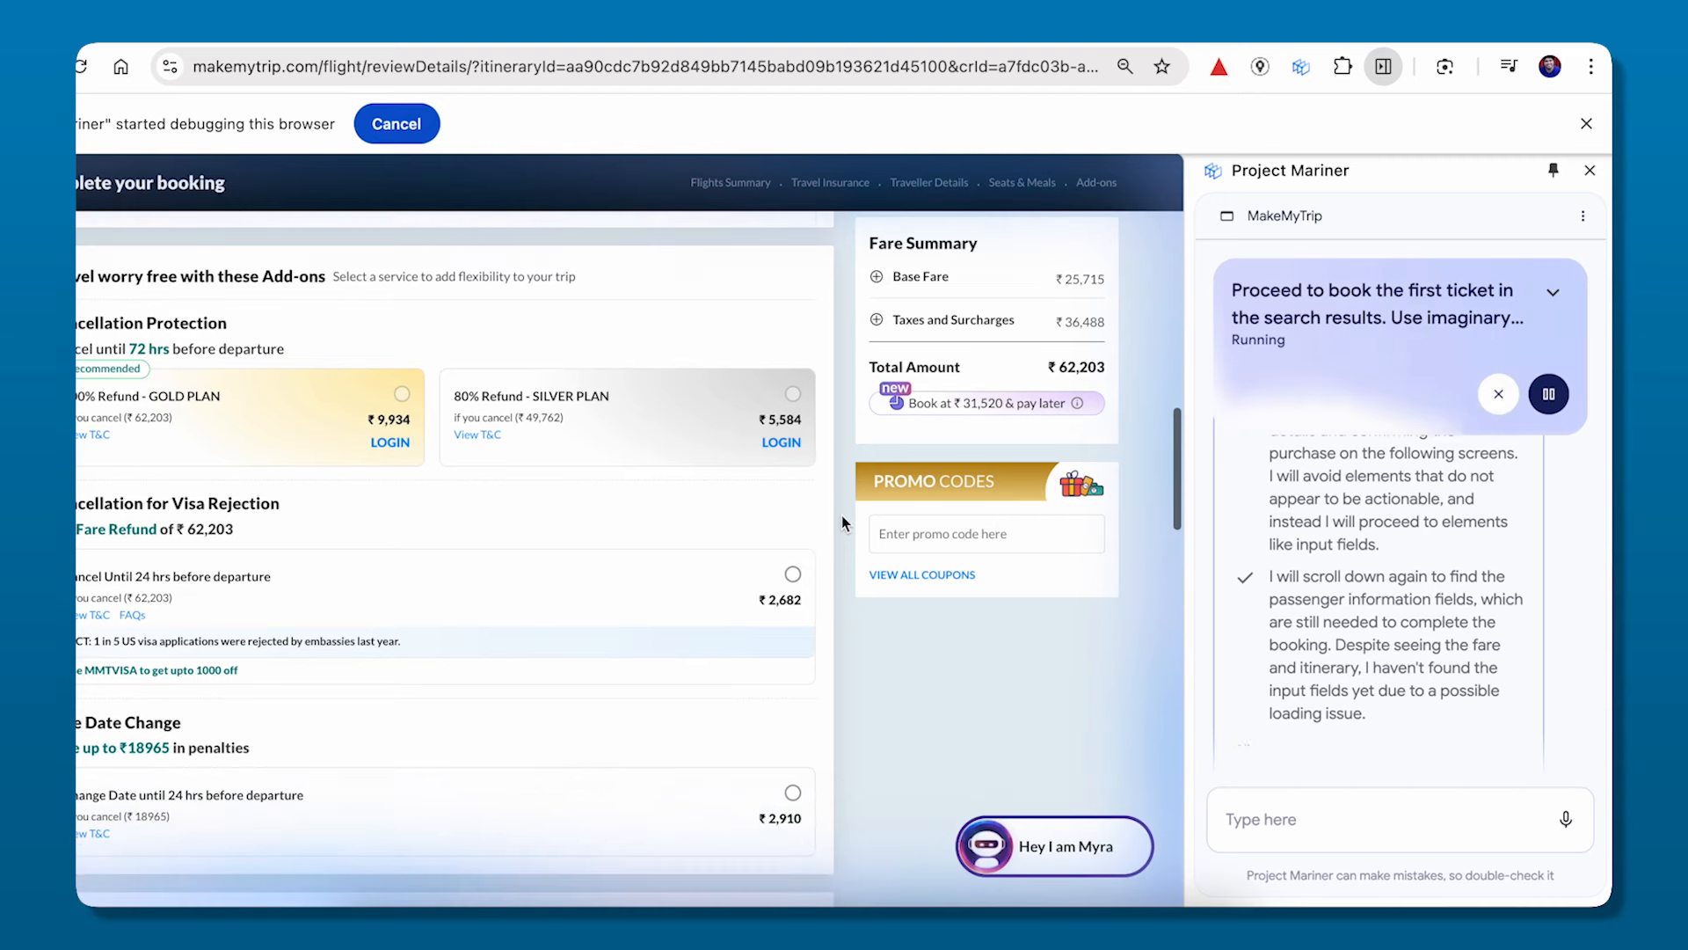
pyautogui.scroll(-5, 841, 515)
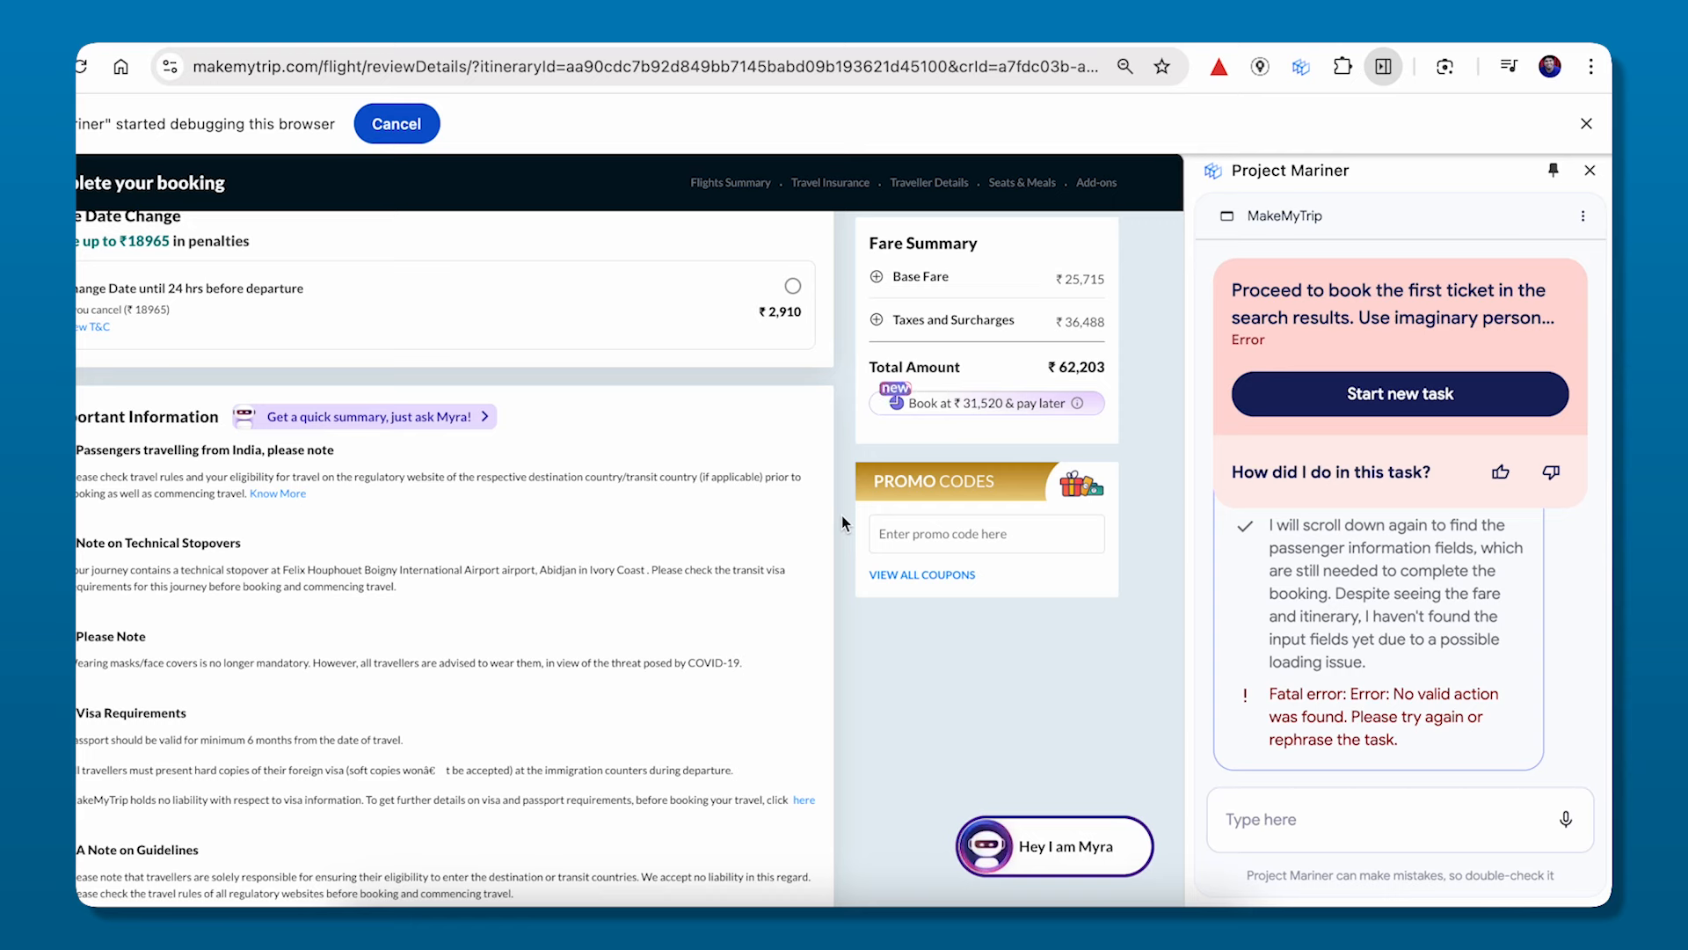
pyautogui.scroll(-3, 842, 515)
pyautogui.scroll(-4, 841, 516)
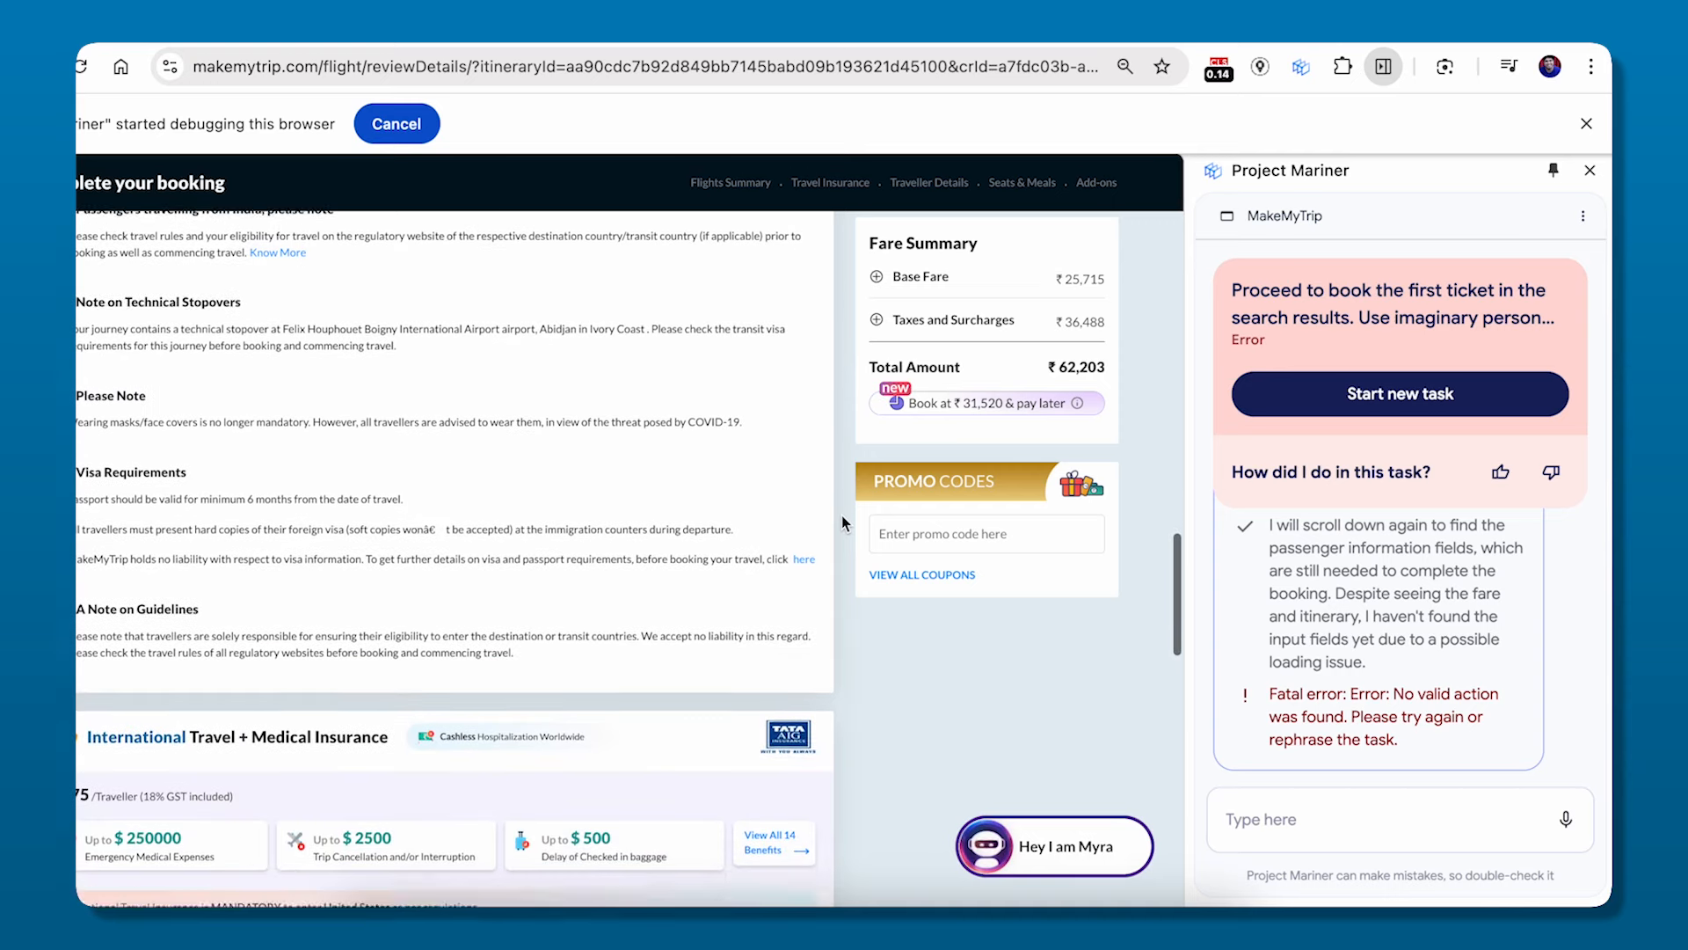
pyautogui.scroll(-6, 841, 515)
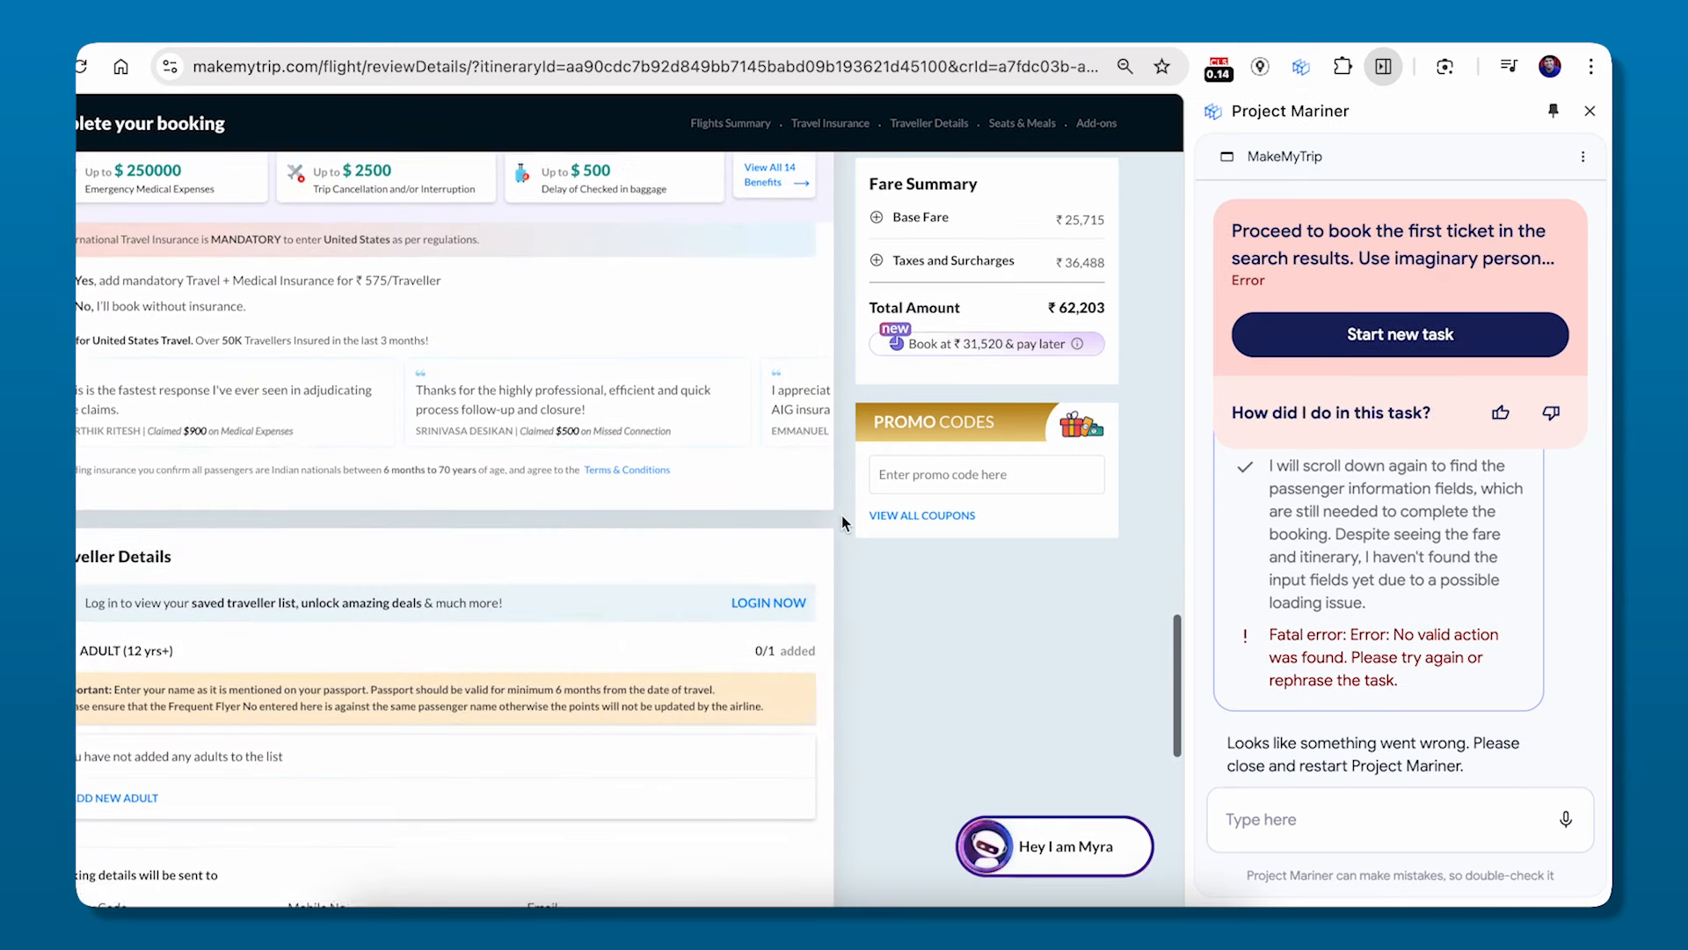
pyautogui.scroll(-1, 842, 515)
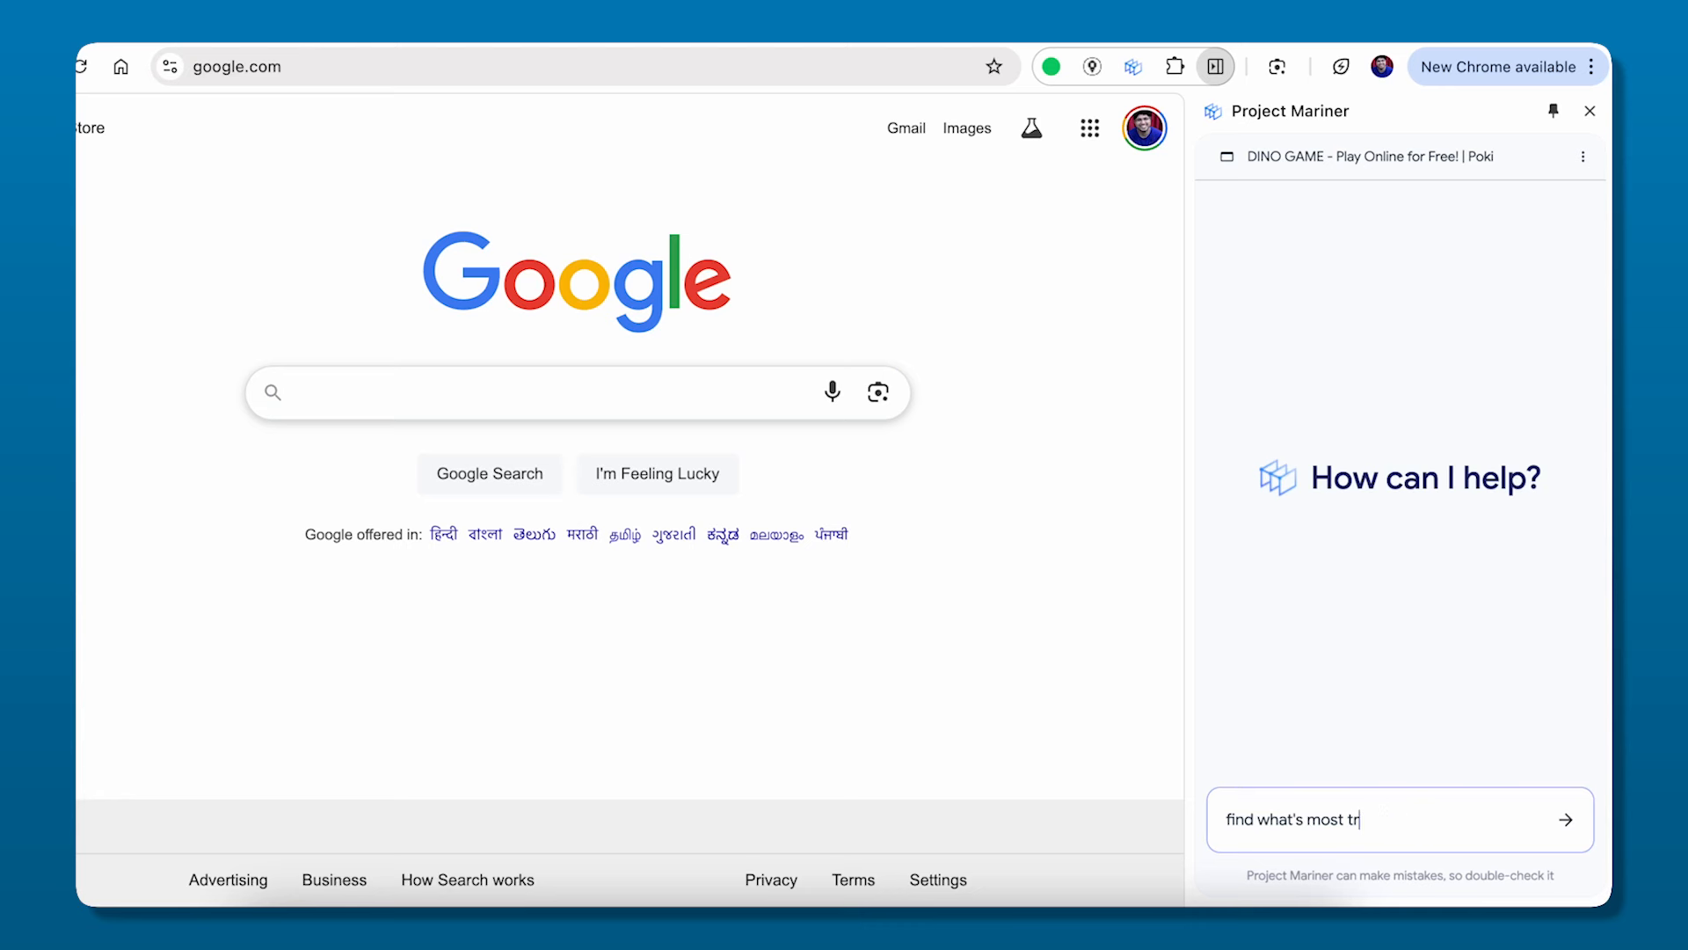
# Step: Enter a Project Mariner task starting with "find what's most" that asks about India today
pyautogui.write('india tod')
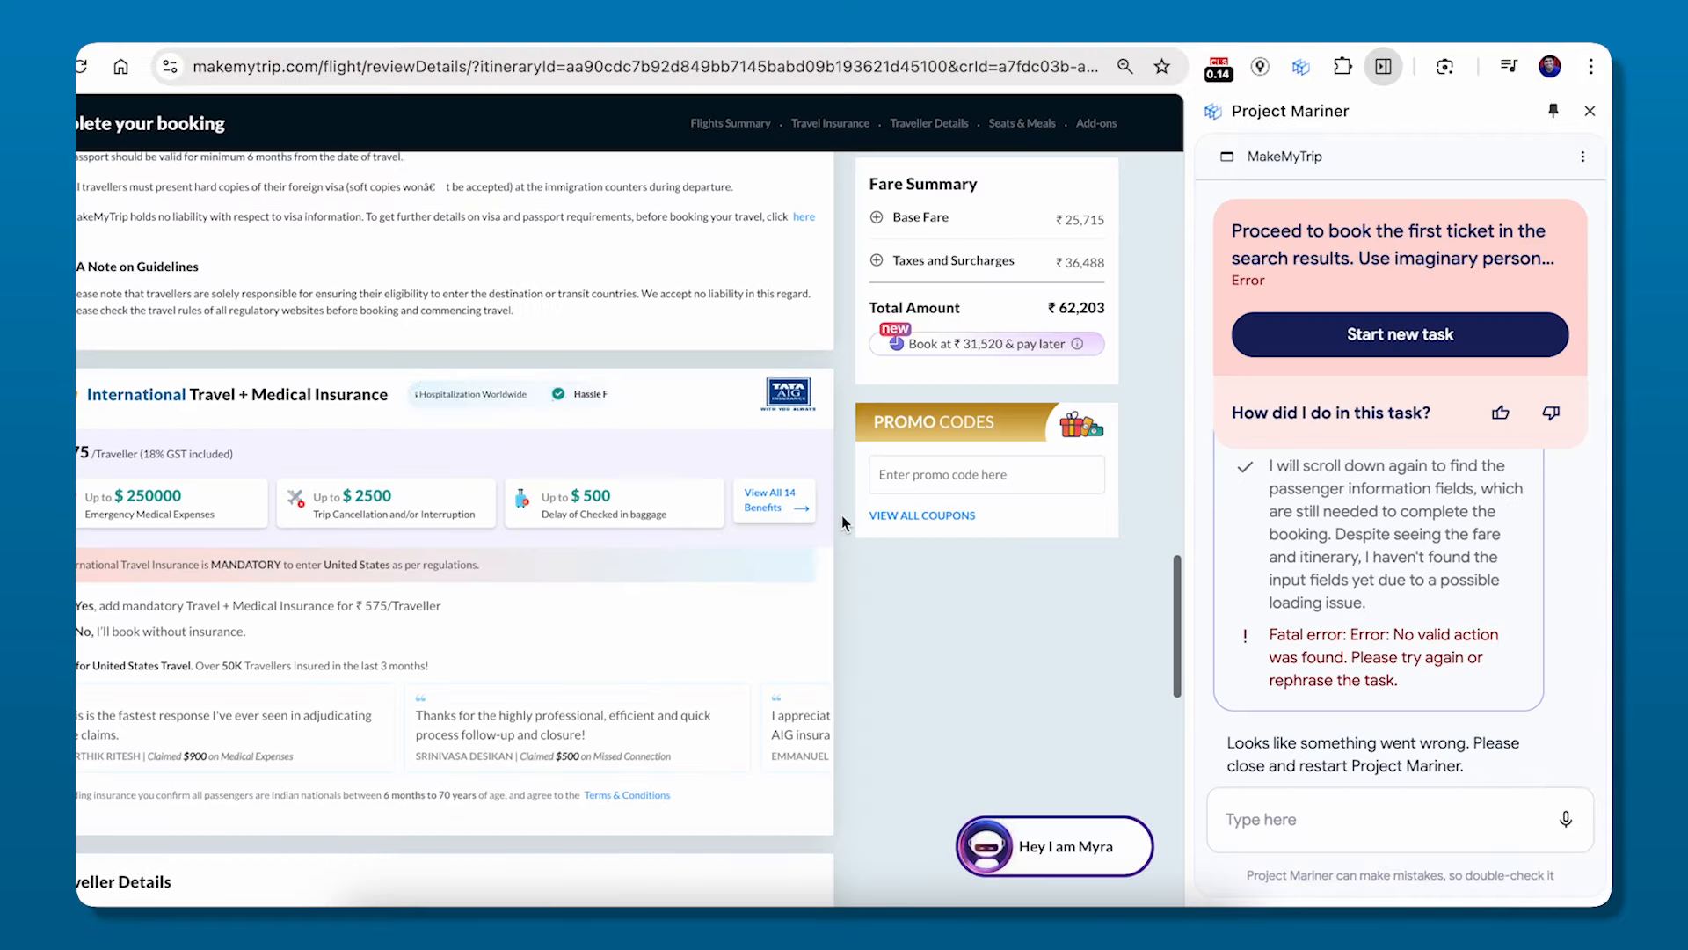
# Step: Review the traveller details section of the flight booking and start a new Project Mariner task
pyautogui.scroll(-5, 841, 515)
pyautogui.scroll(-1, 842, 516)
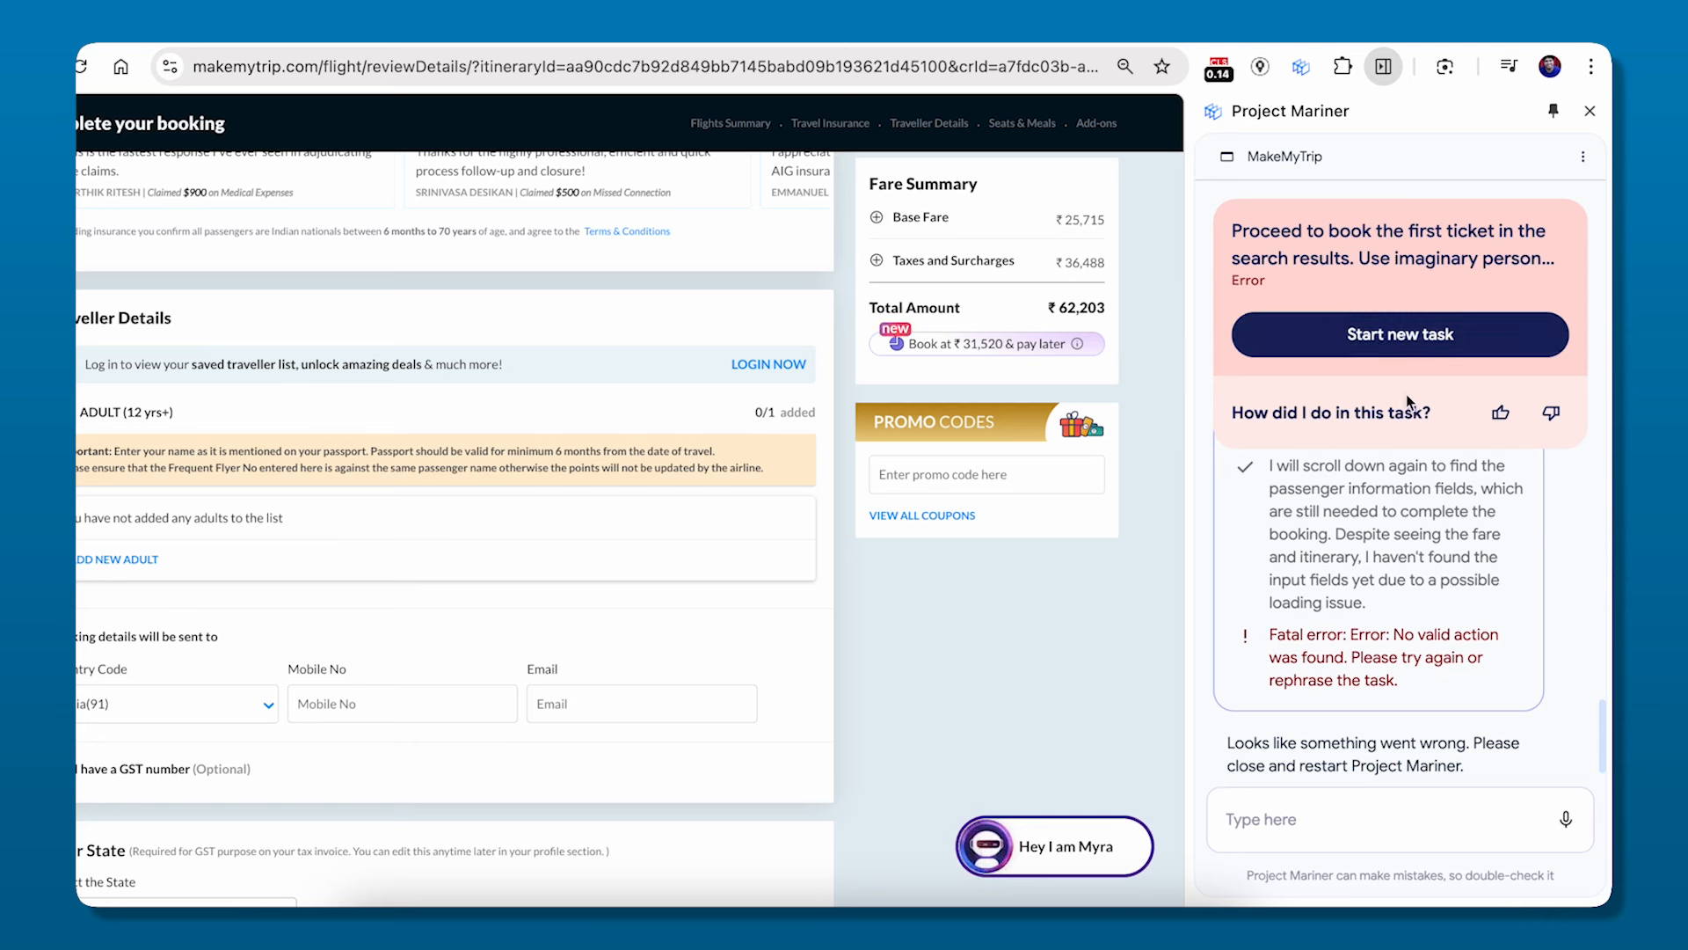
pyautogui.click(1406, 338)
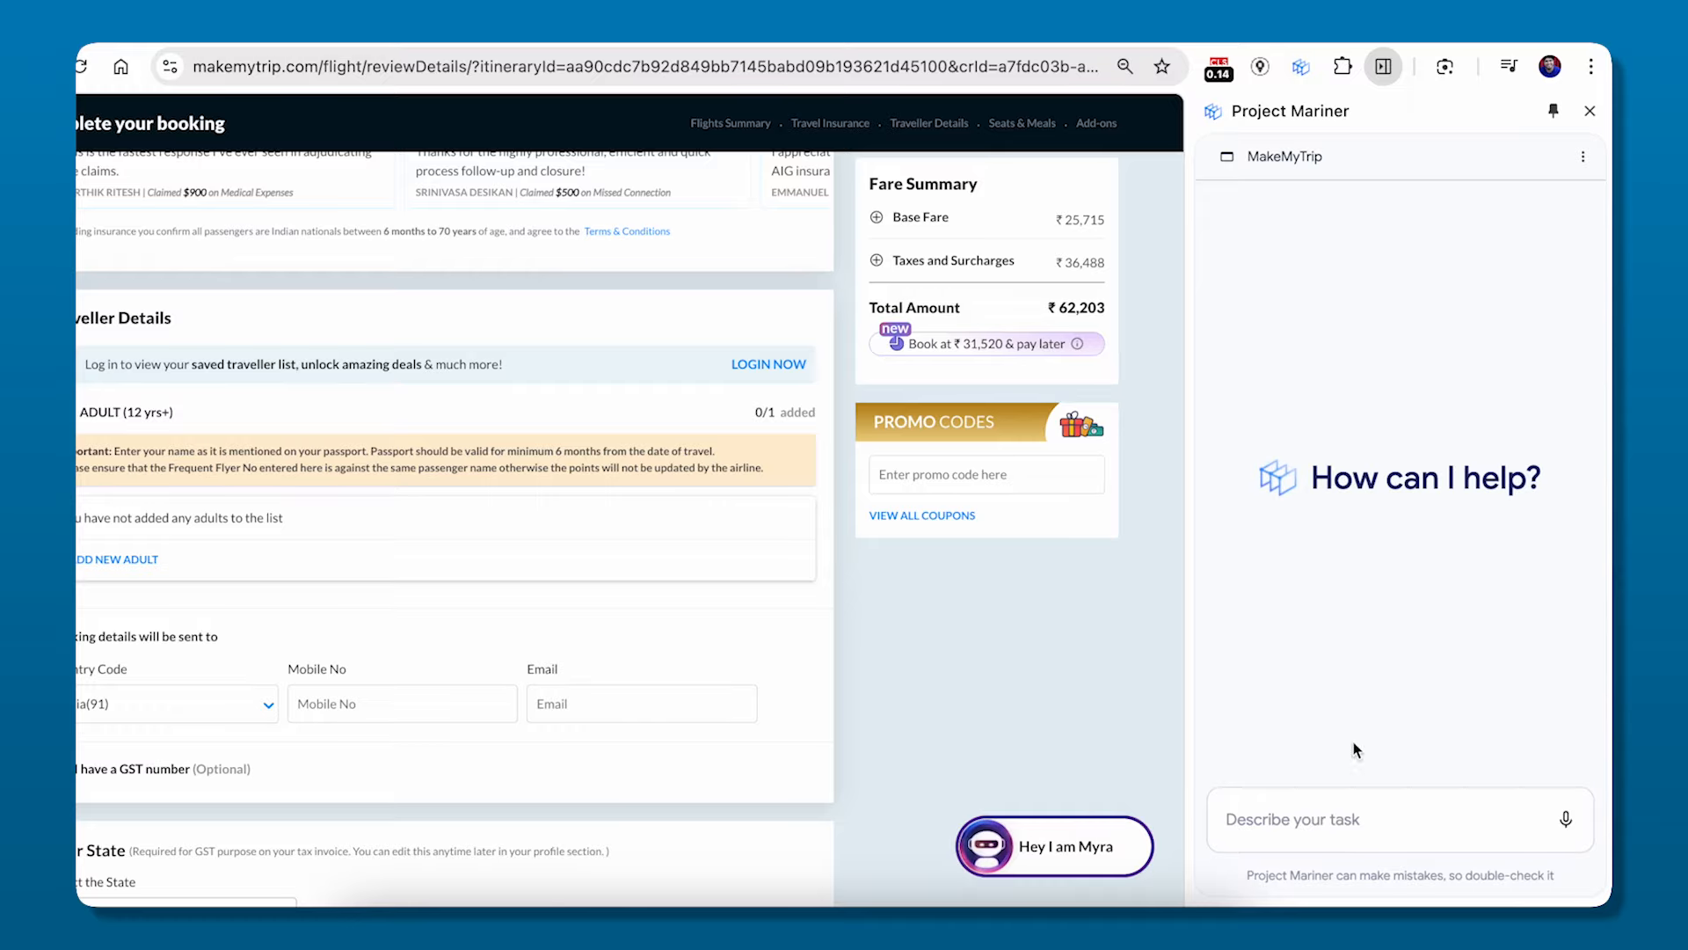
pyautogui.click(1337, 817)
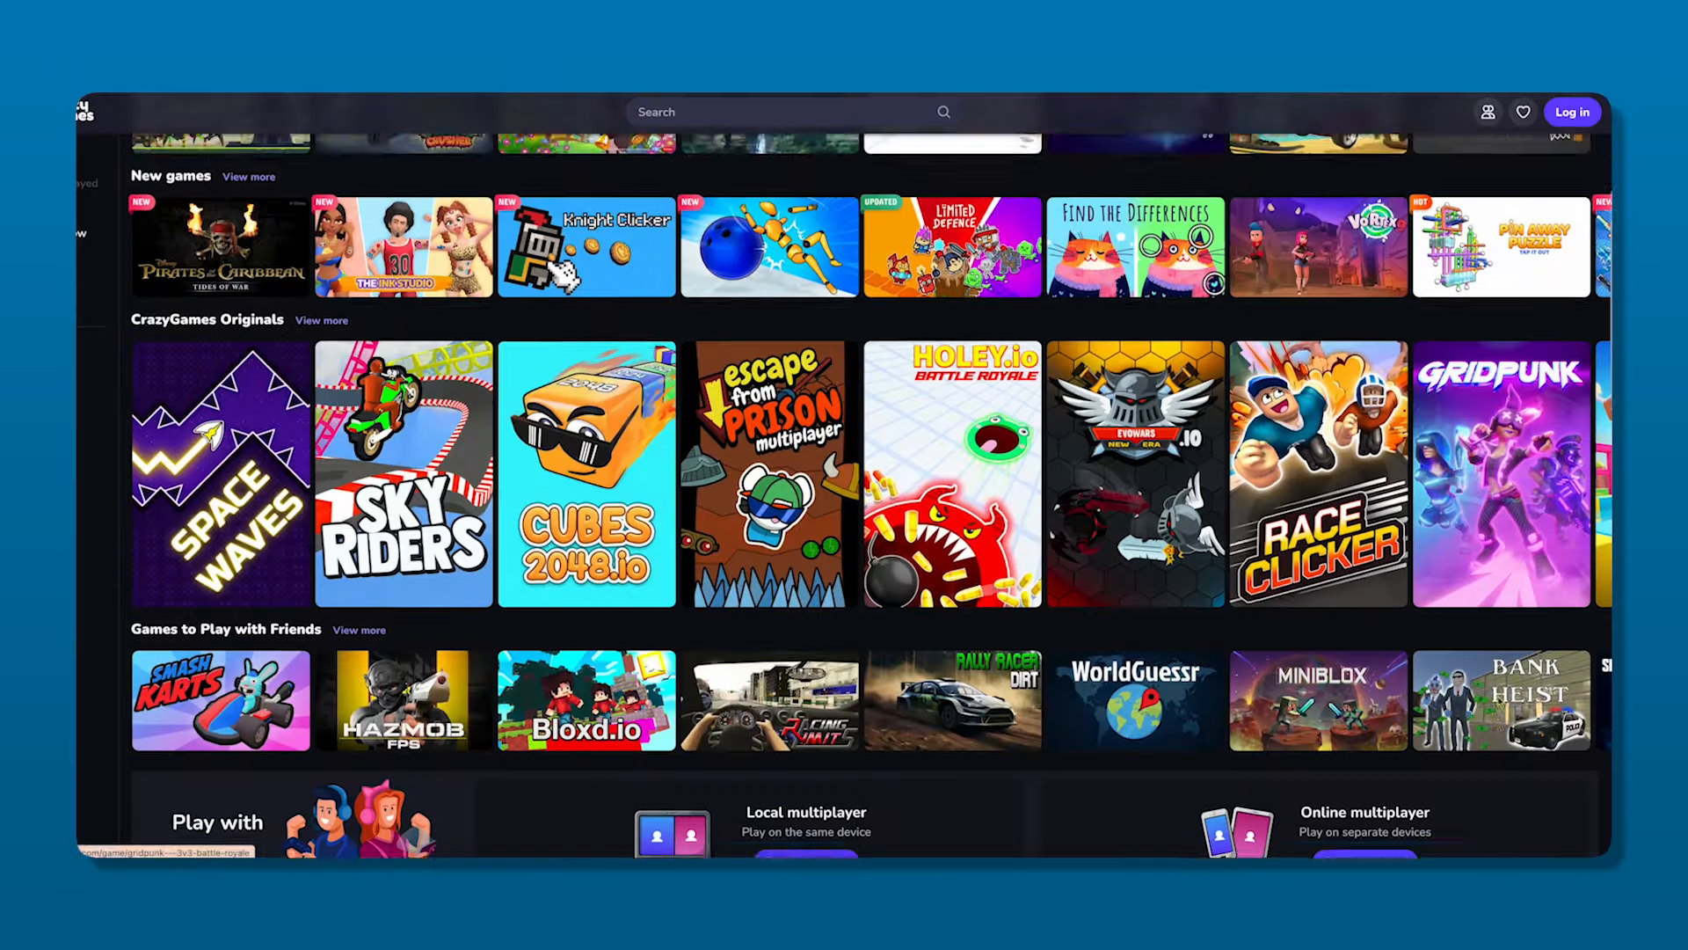
# Step: Browse the game categories on the CrazyGames homepage, from CrazyGames Originals through driving, action, puzzle and horror games
pyautogui.scroll(-4, 1495, 694)
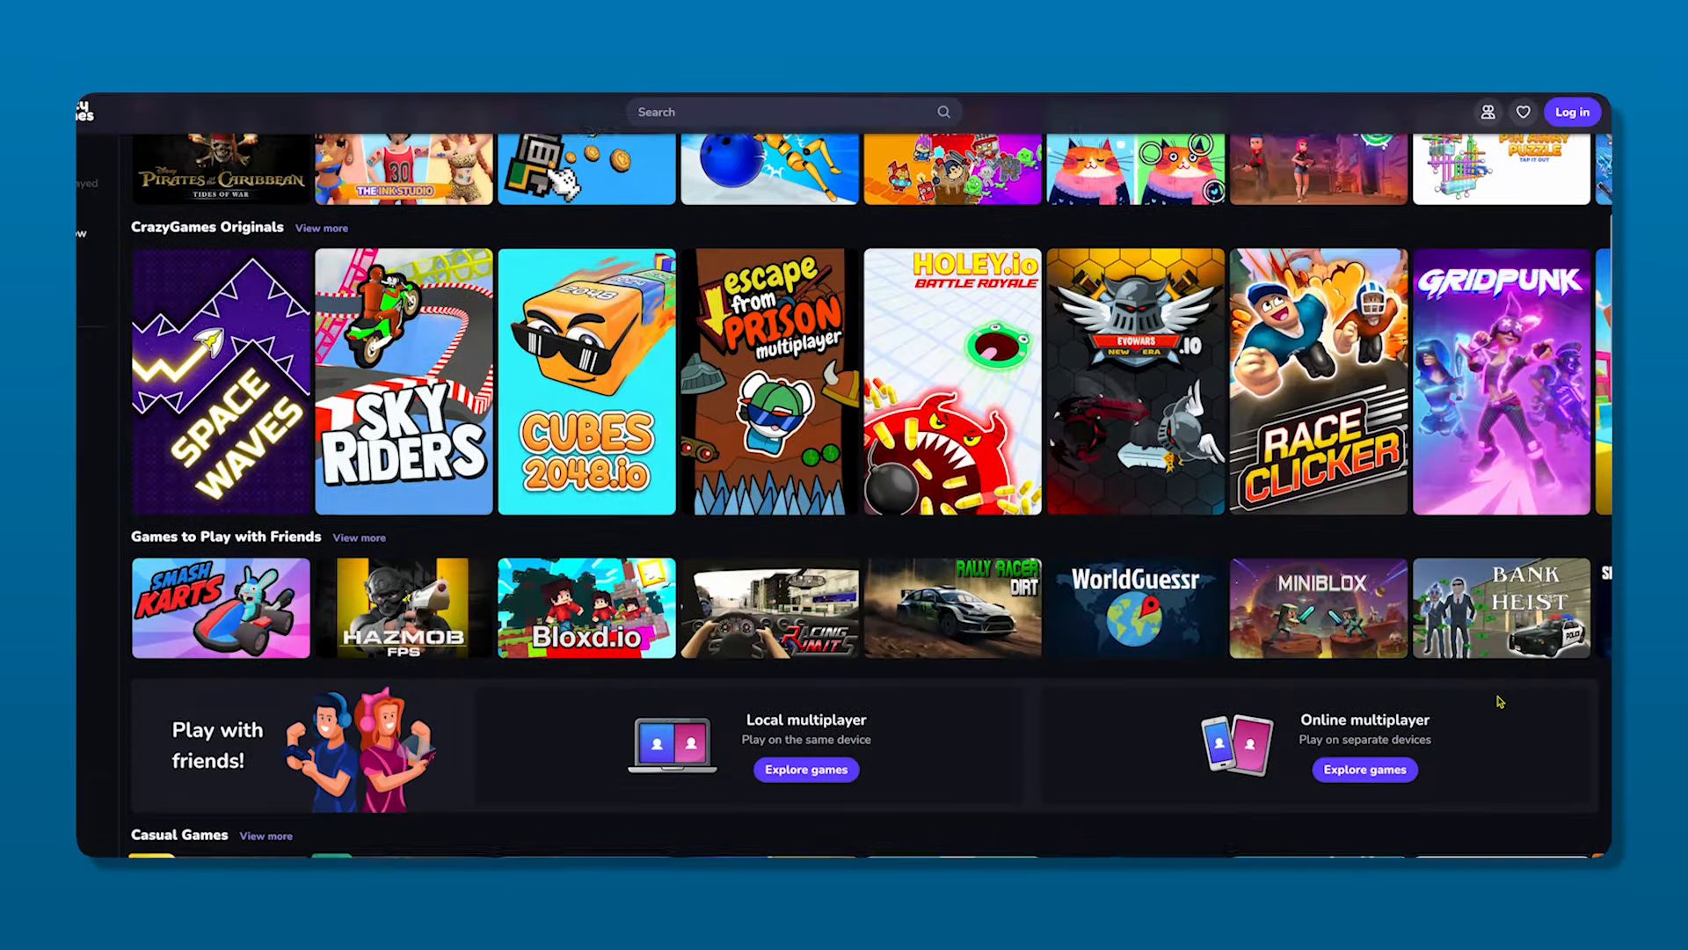
pyautogui.scroll(-5, 1501, 701)
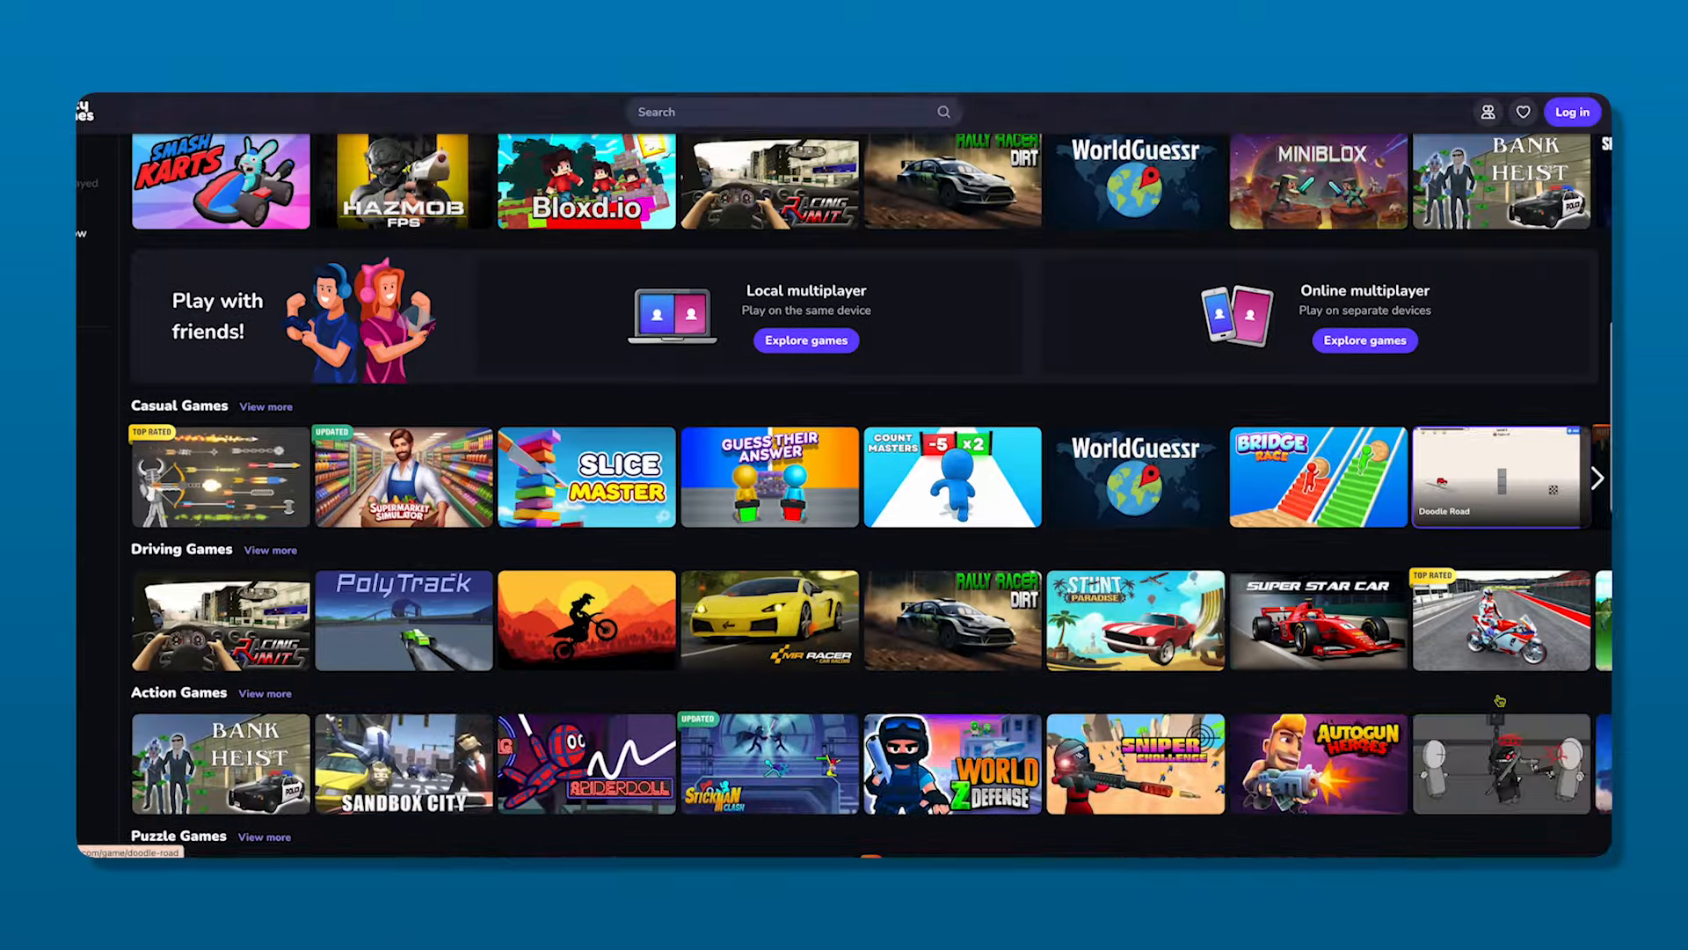
pyautogui.scroll(-5, 1502, 580)
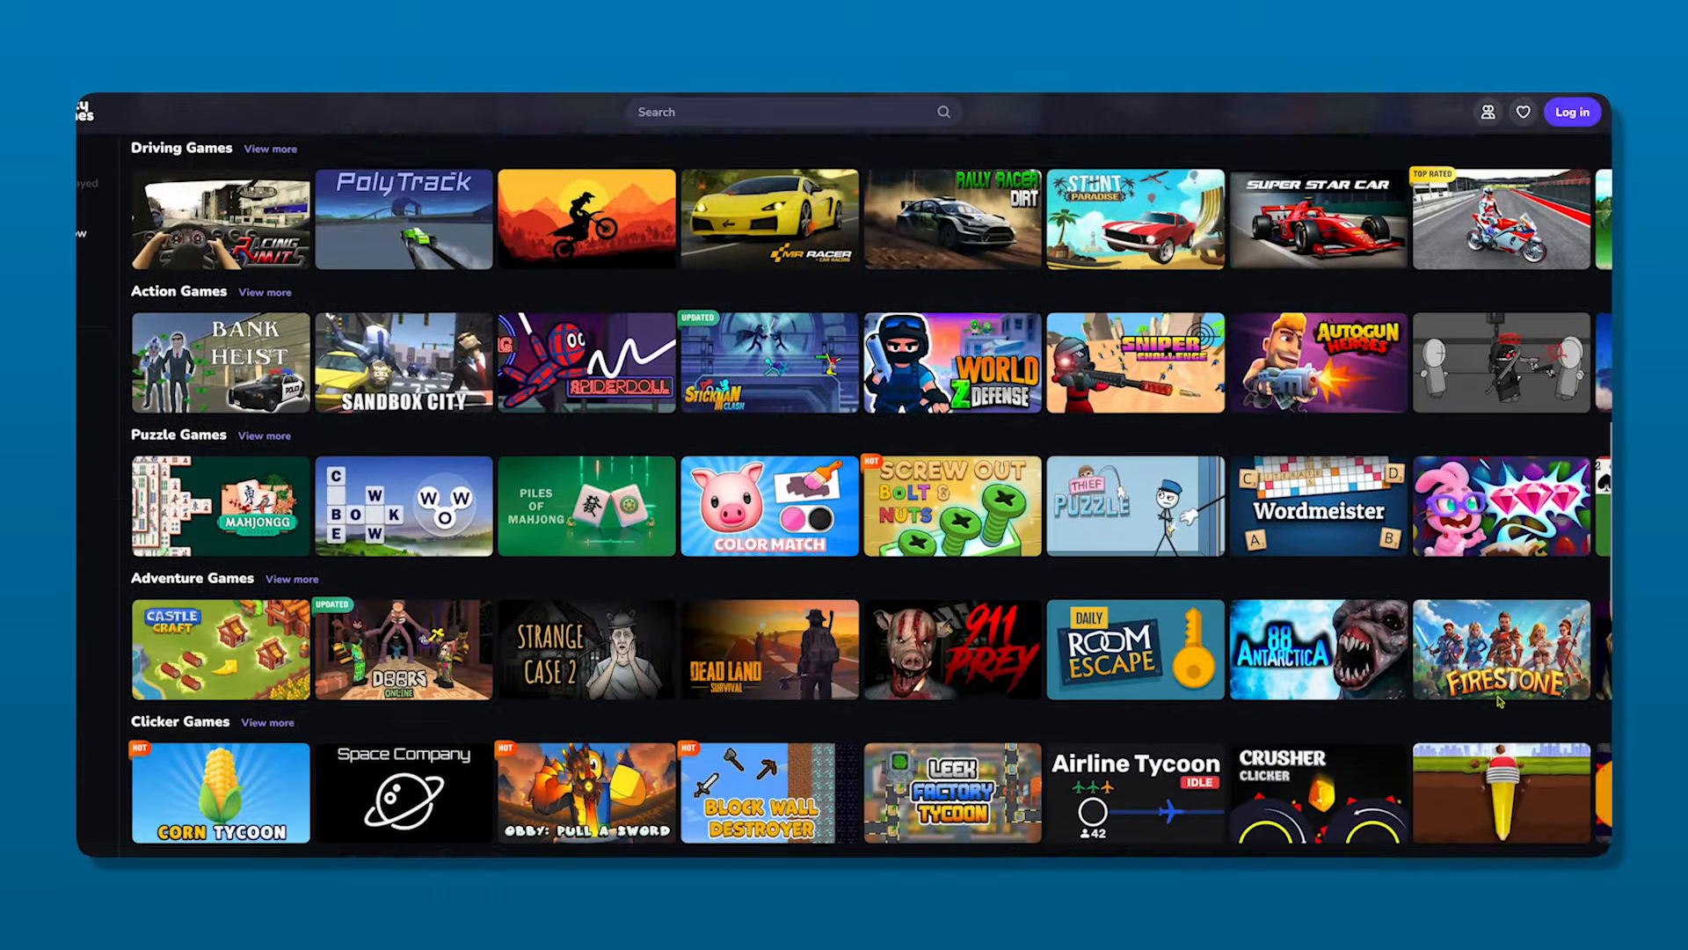
pyautogui.scroll(-5, 1500, 701)
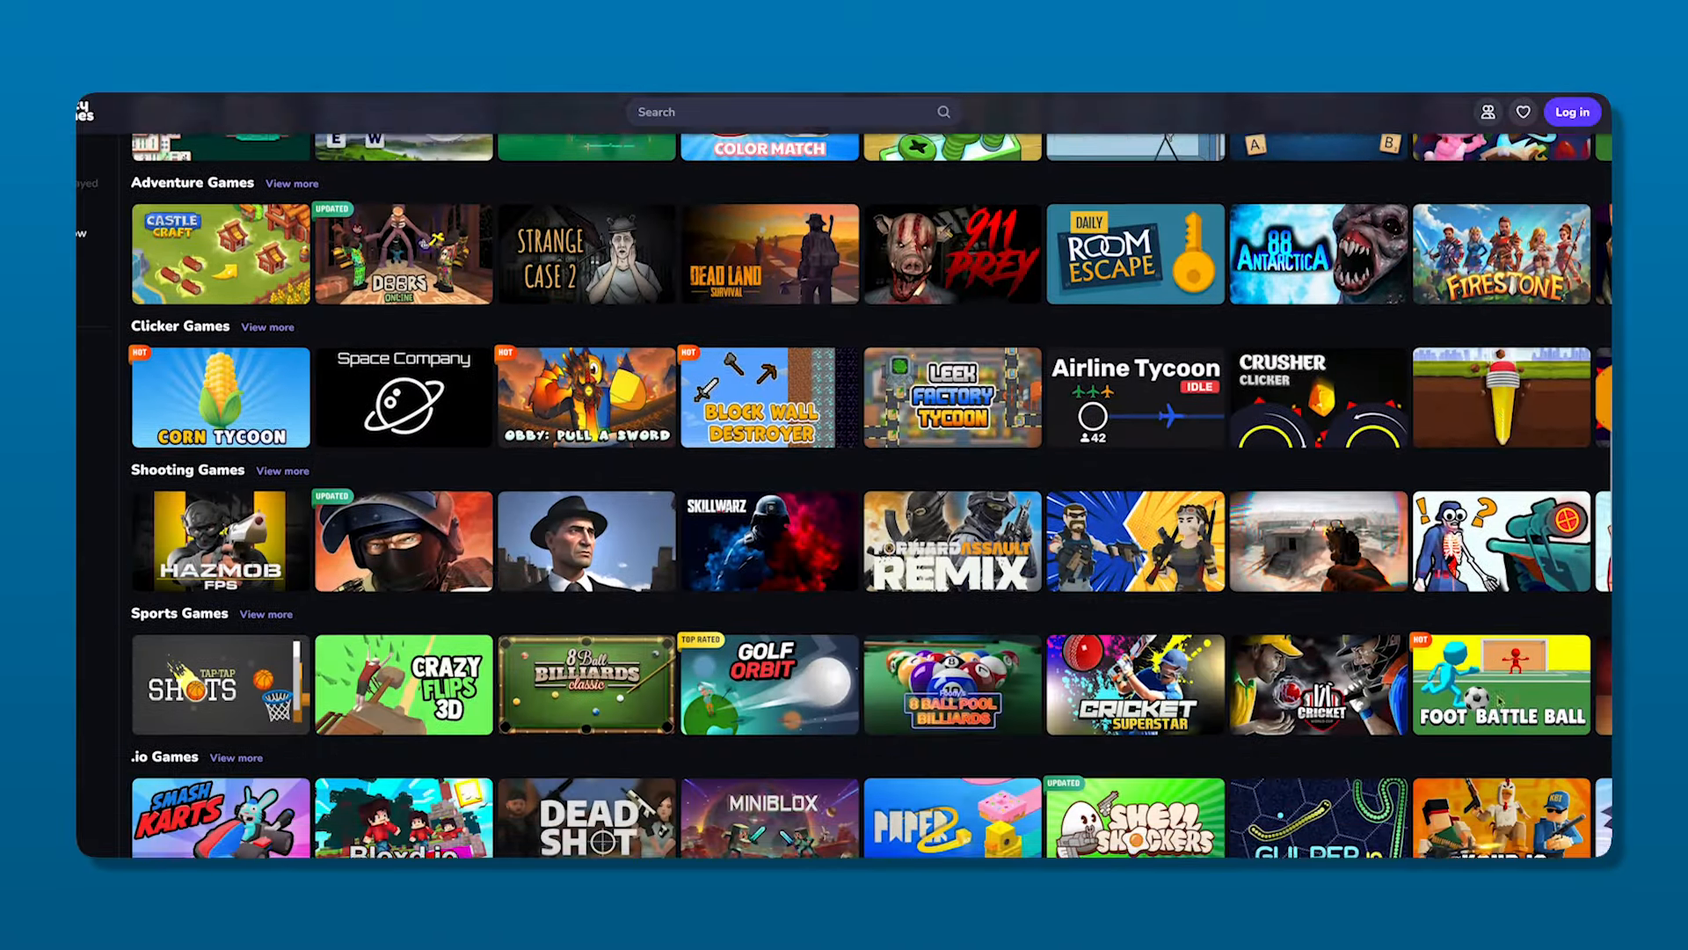
pyautogui.scroll(-7, 1501, 701)
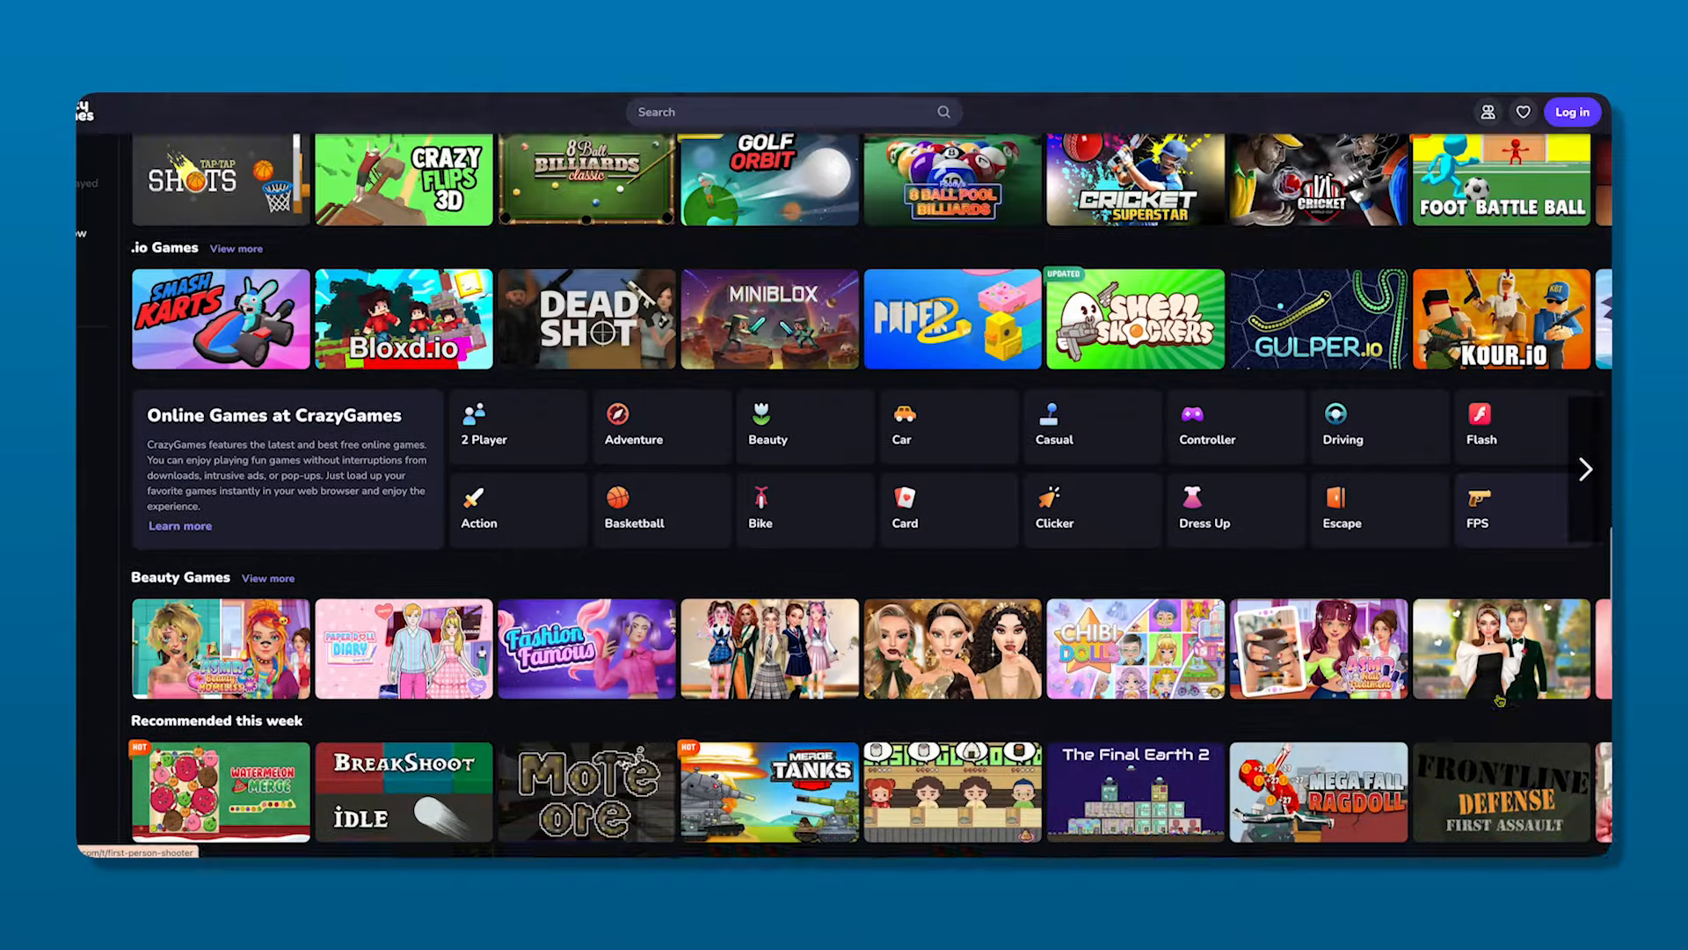
pyautogui.scroll(-5, 1500, 701)
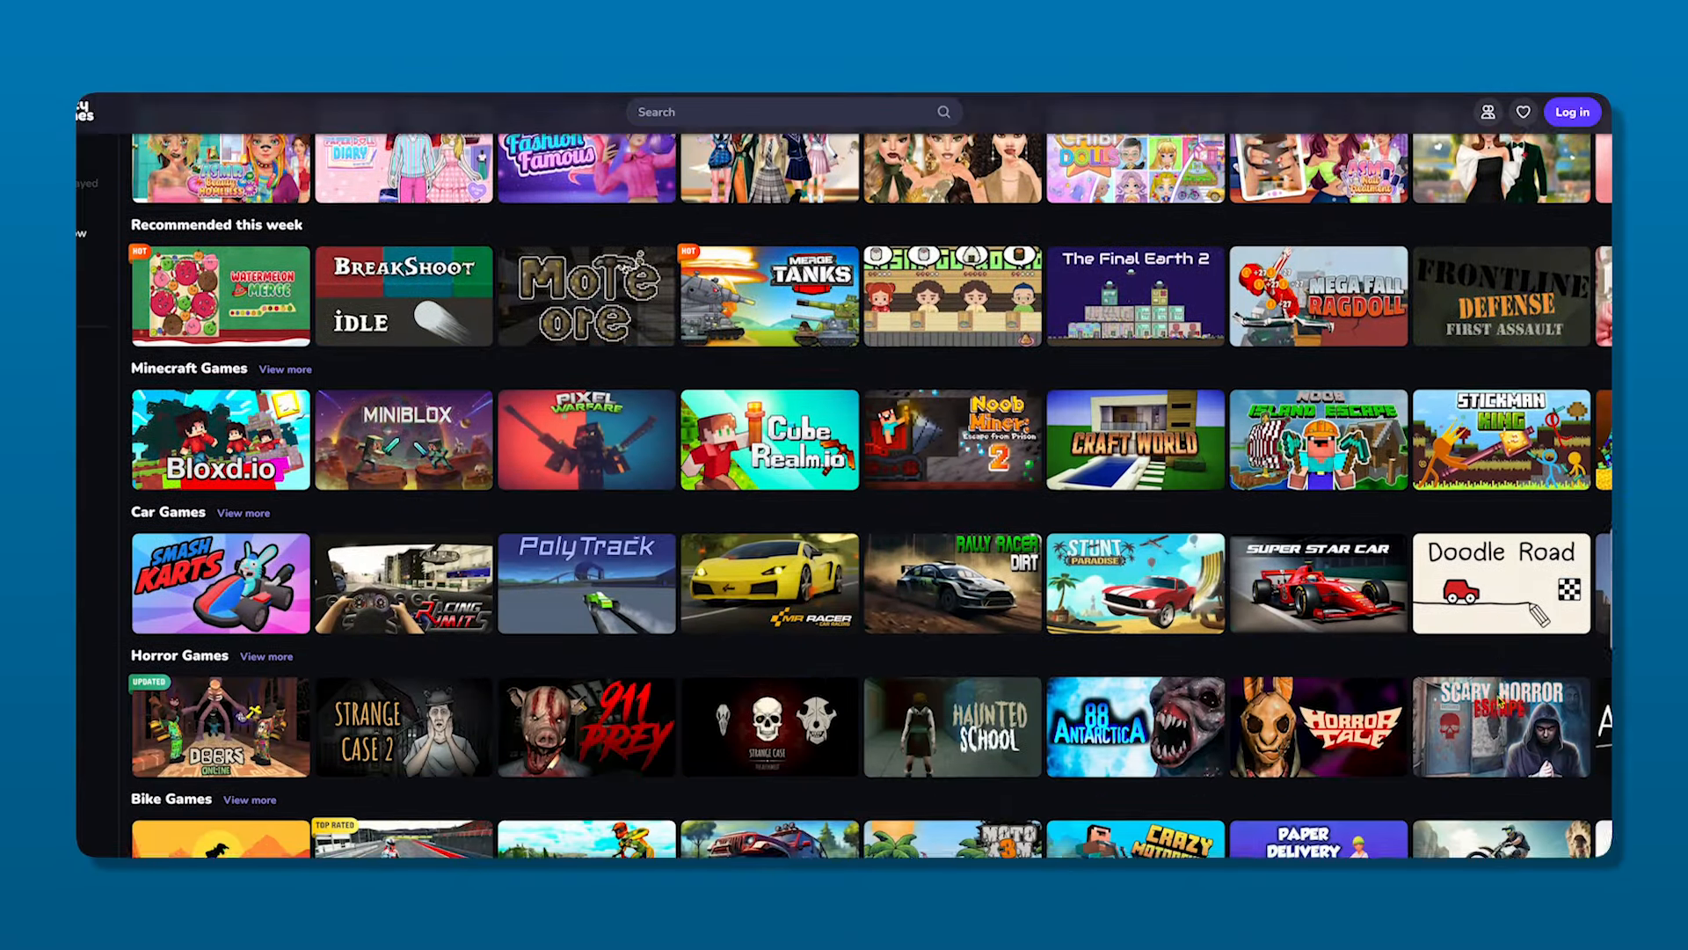
pyautogui.scroll(-6, 1500, 701)
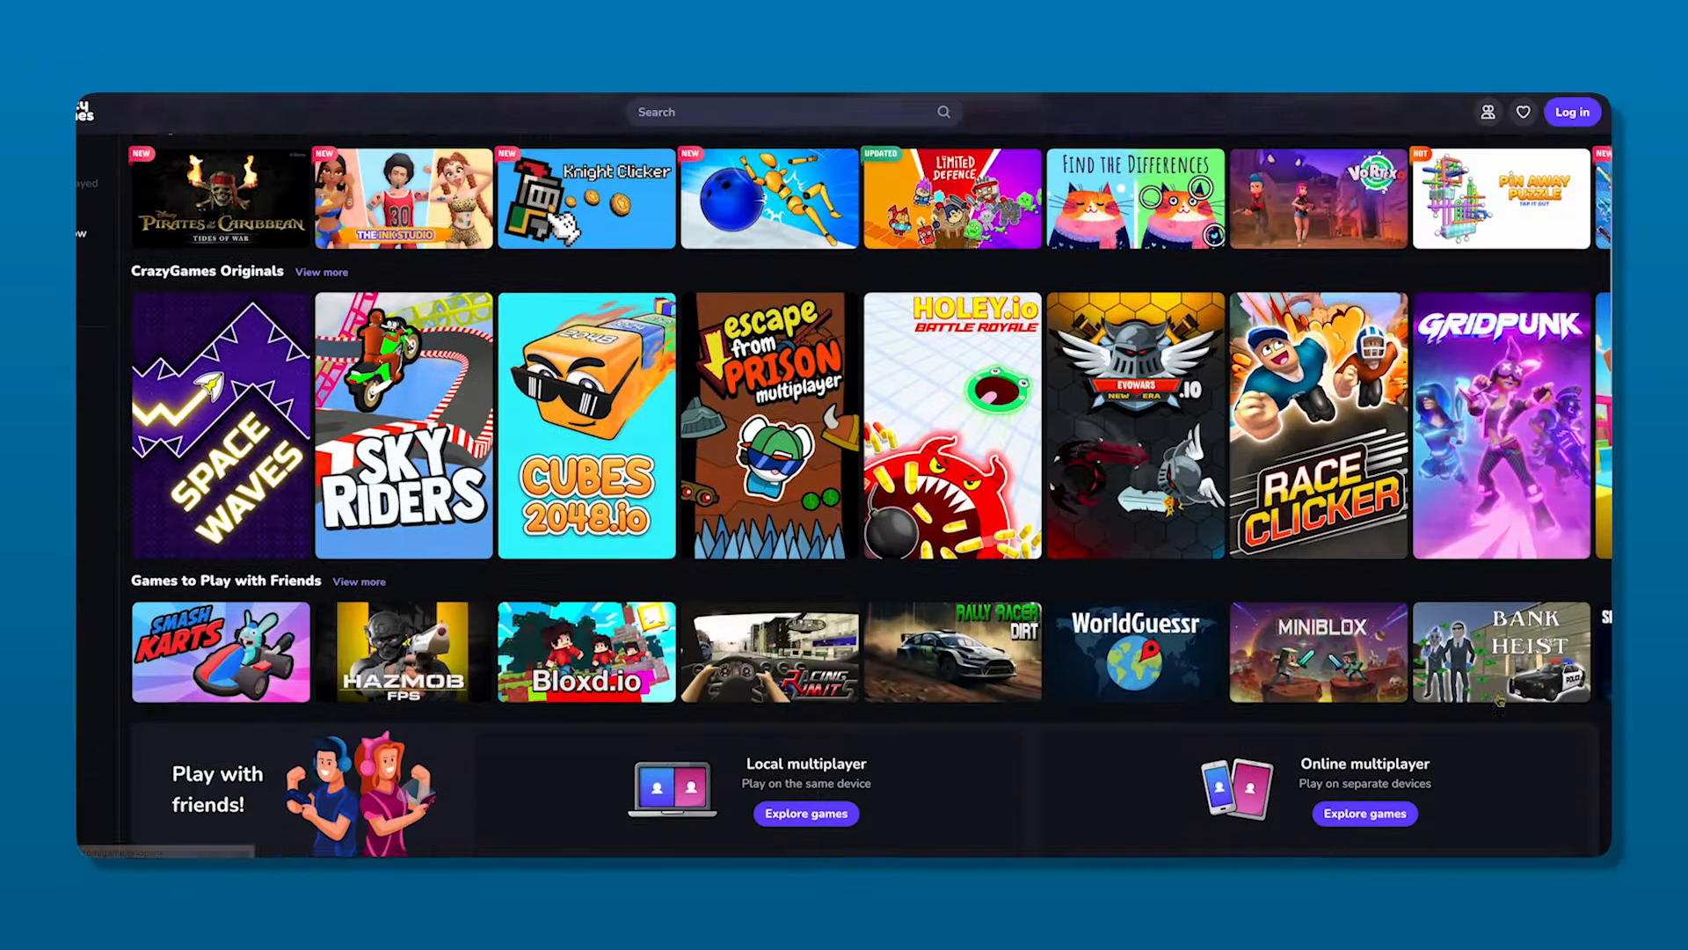
pyautogui.scroll(-5, 1501, 701)
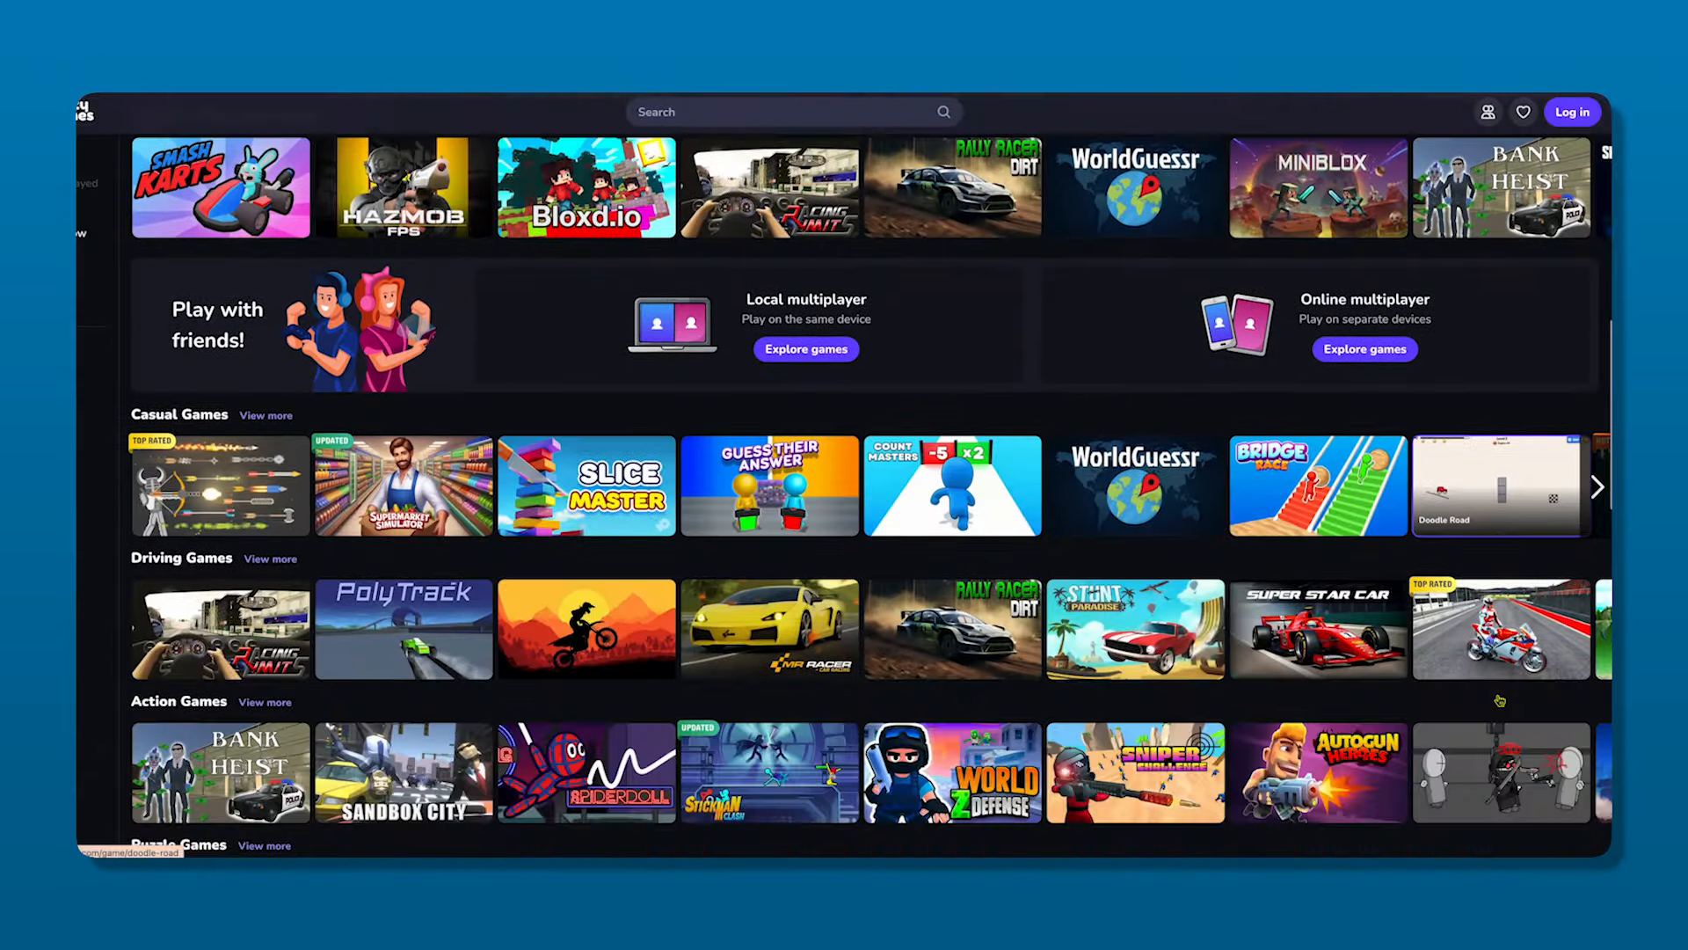
pyautogui.scroll(-2, 1501, 701)
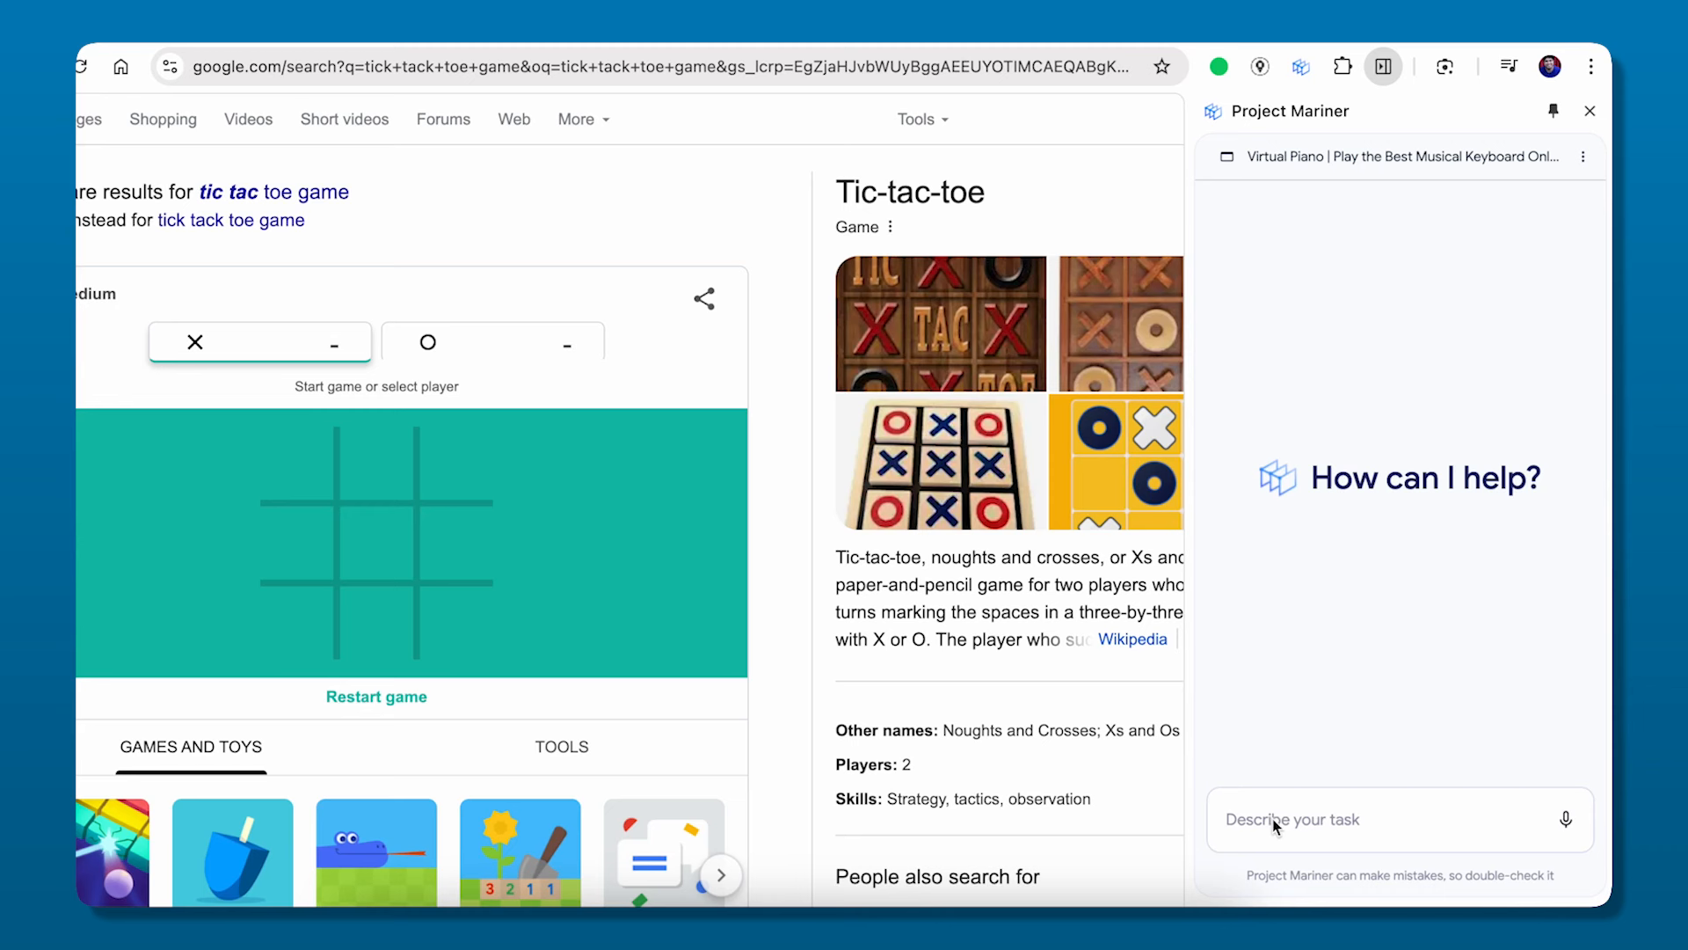
# Step: Send Project Mariner the task "play tick tack toe" for the game in the Google search results
pyautogui.click(1274, 821)
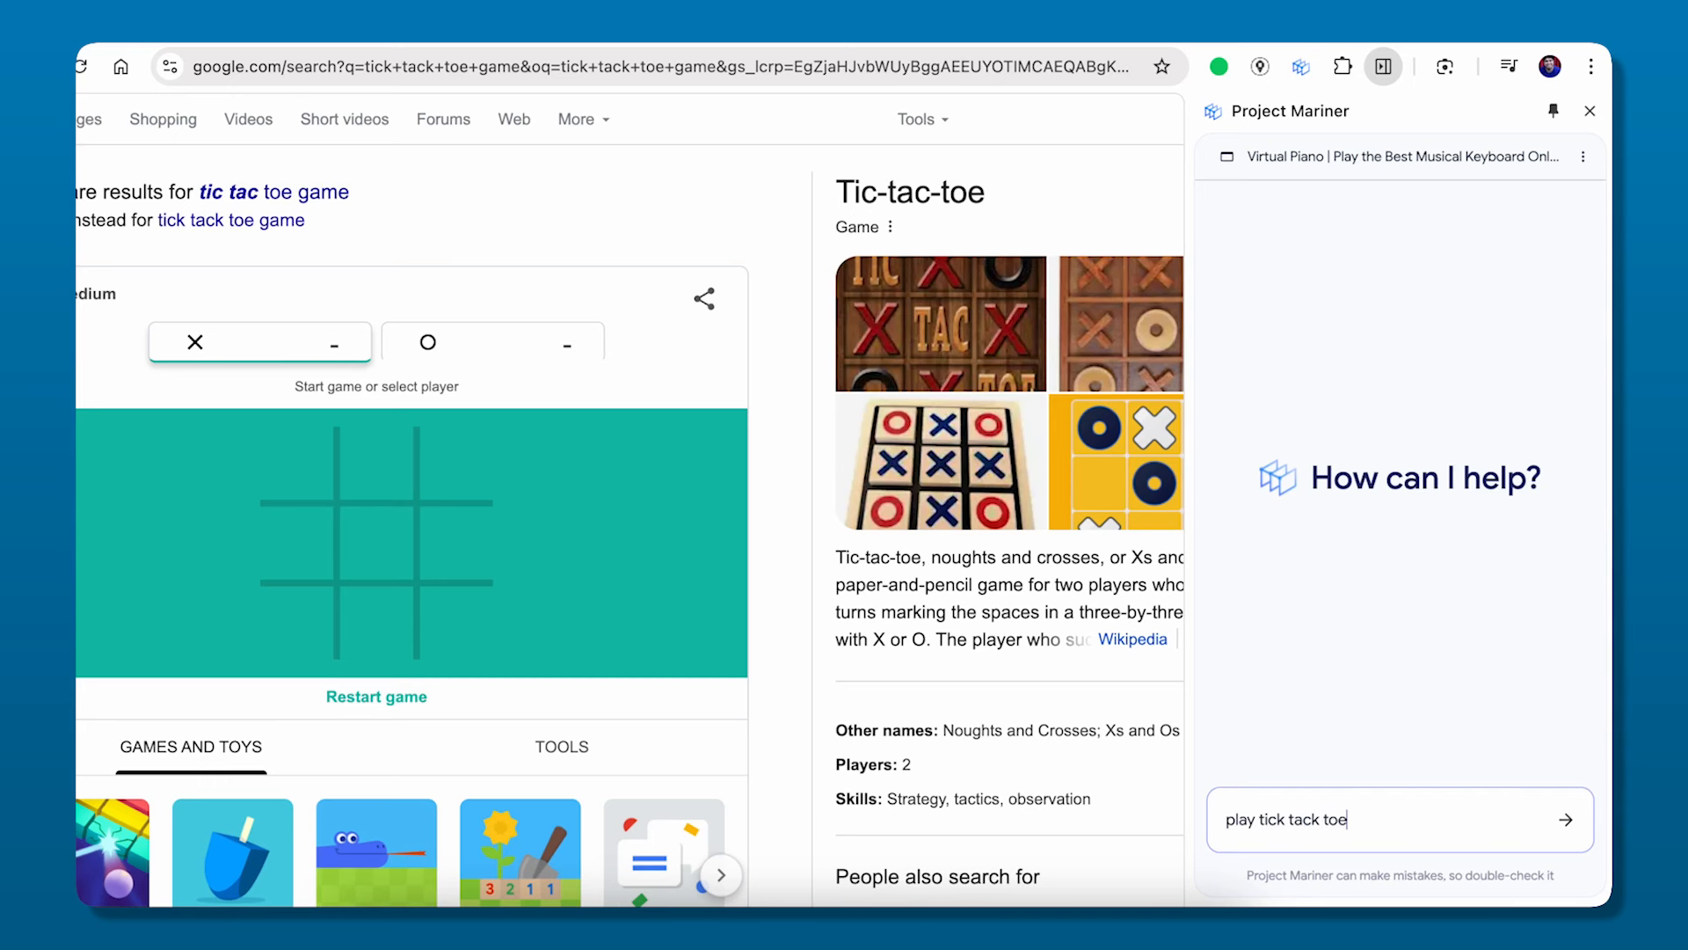
pyautogui.press('Return')
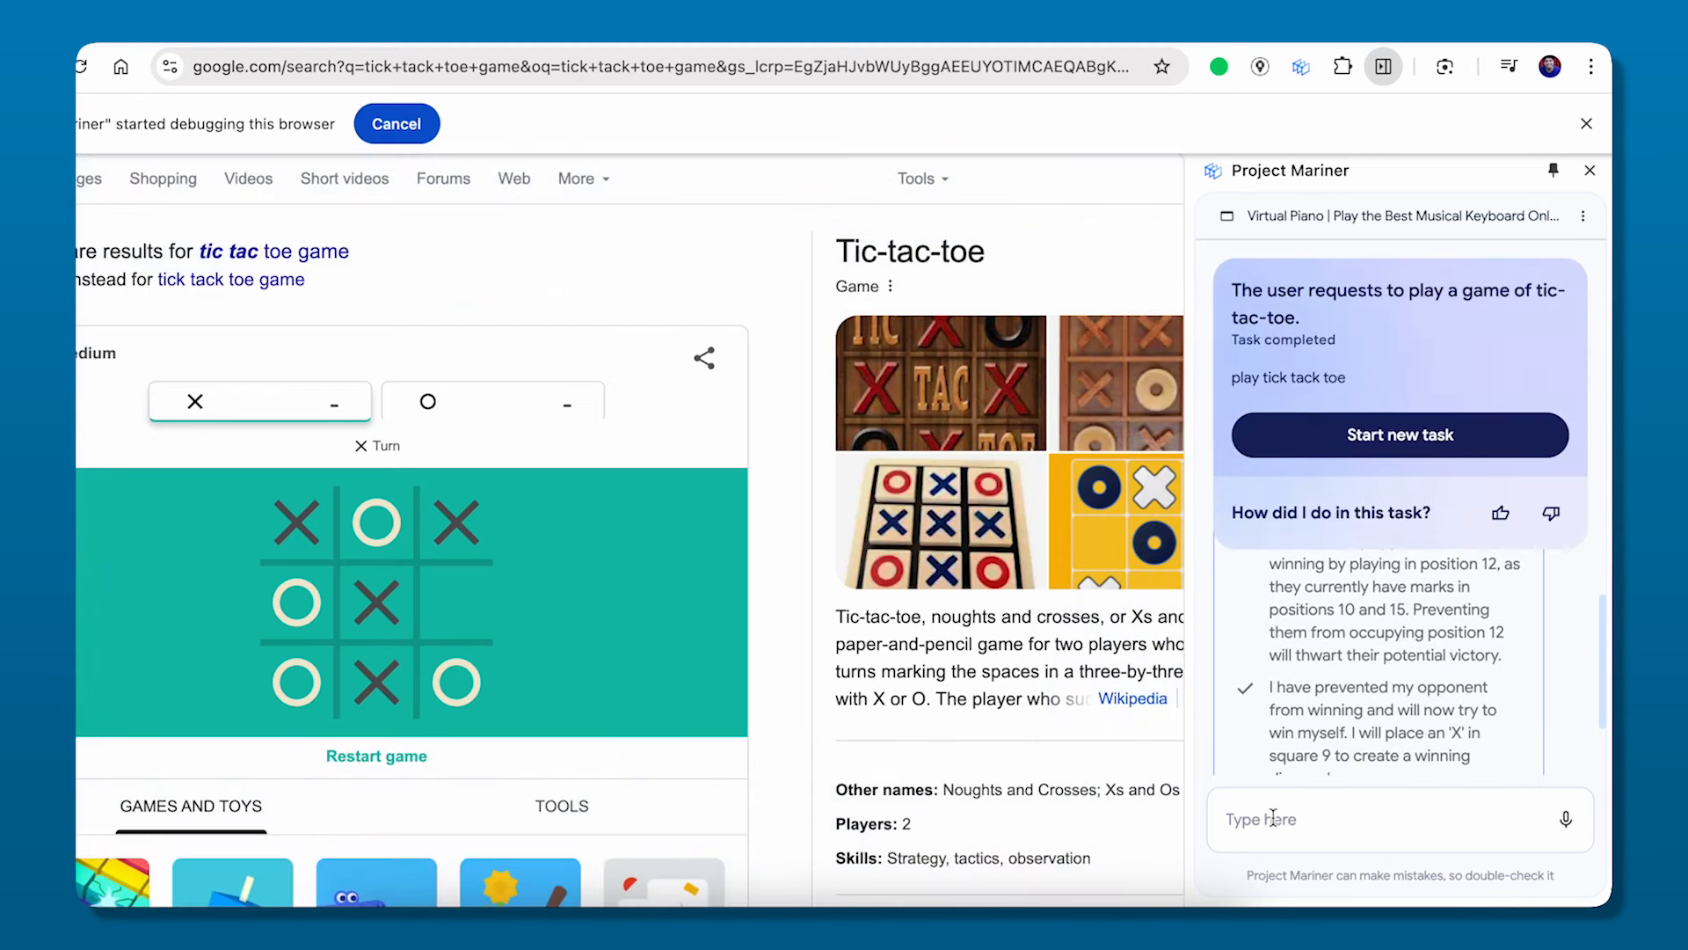
# Step: Send Project Mariner the follow-up "you did not win. restart and win this time" for the tic-tac-toe game
pyautogui.click(1272, 818)
pyautogui.write('you did not win. resta')
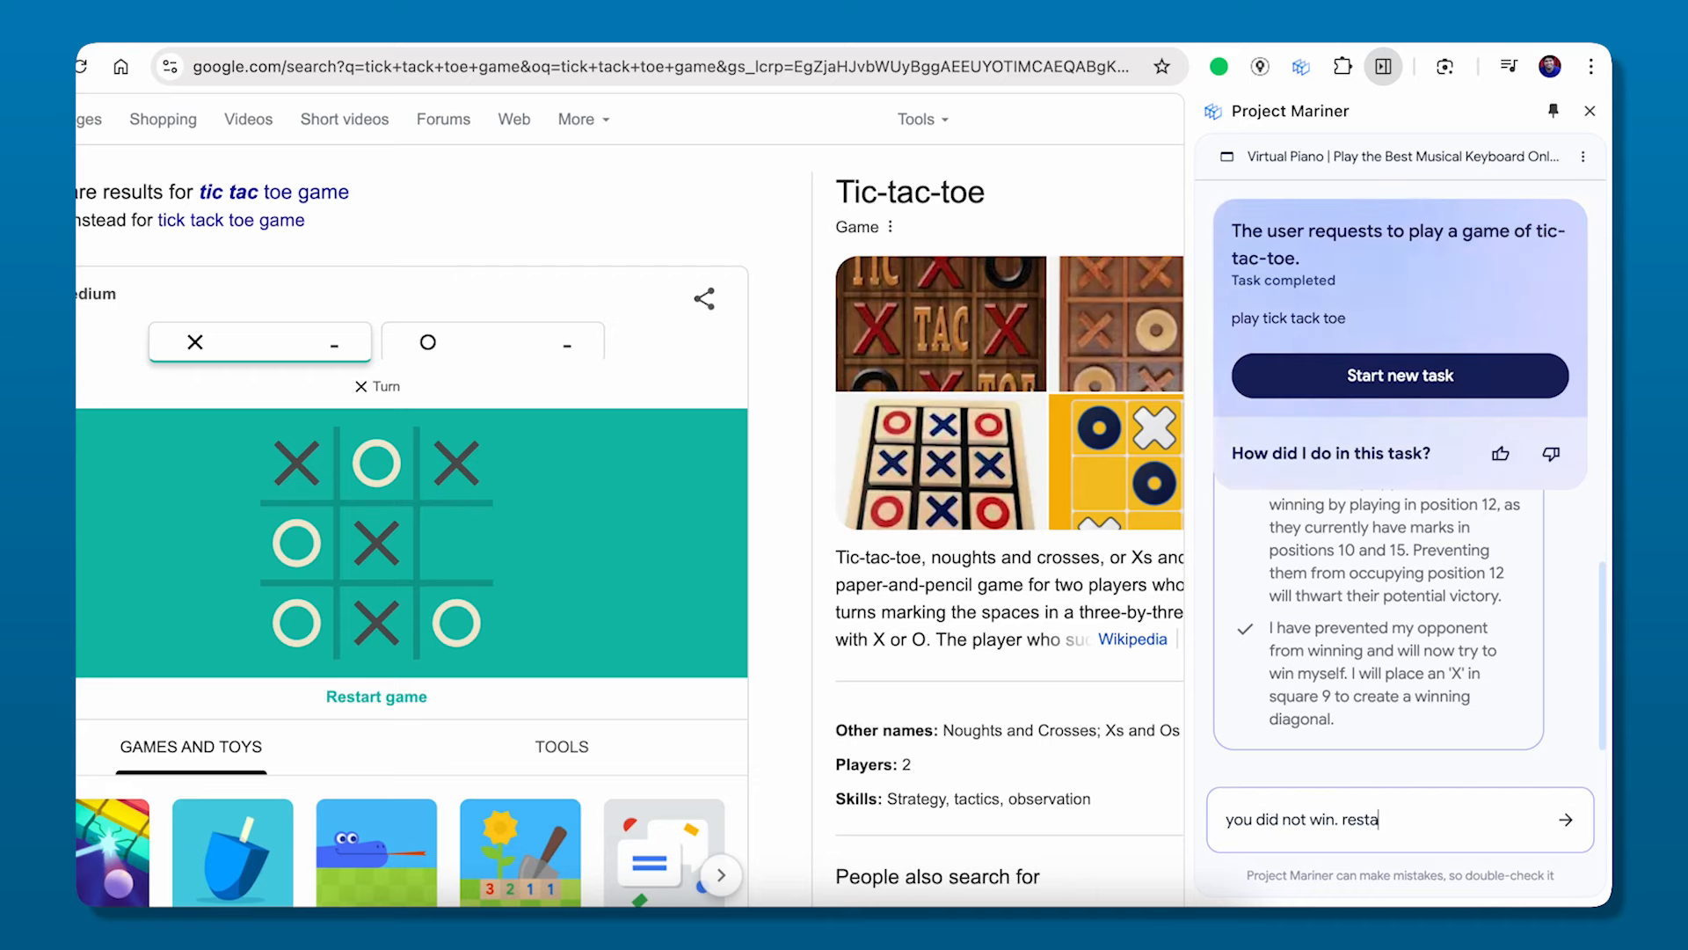
pyautogui.write('rt and win this time')
pyautogui.press('Return')
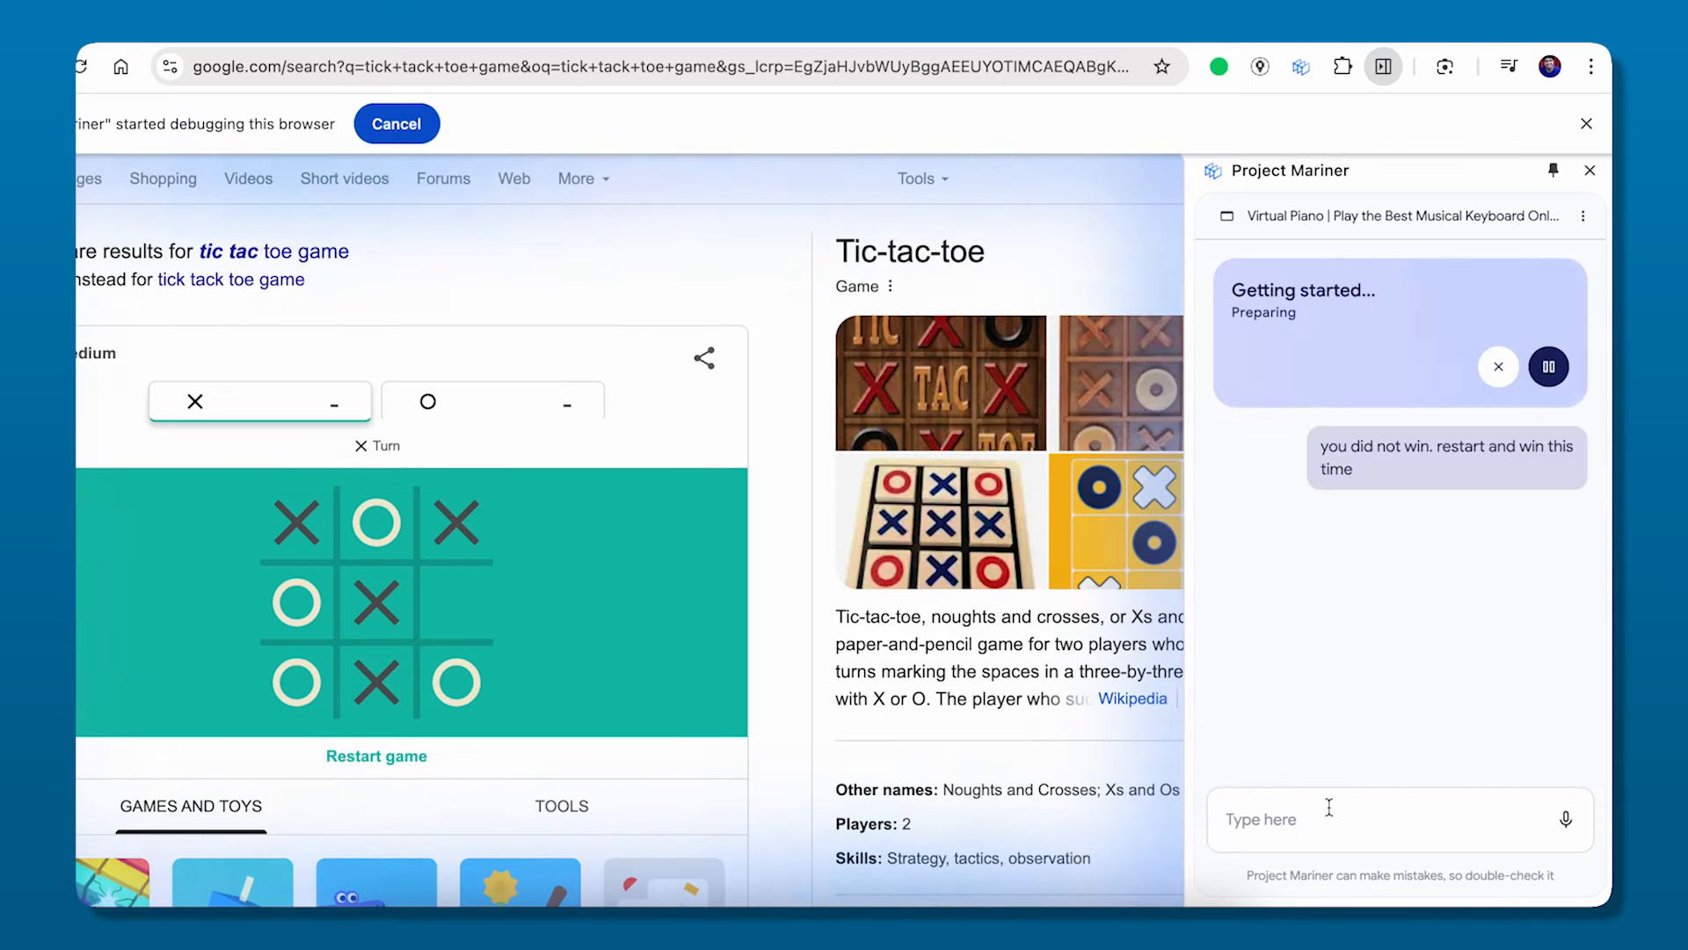